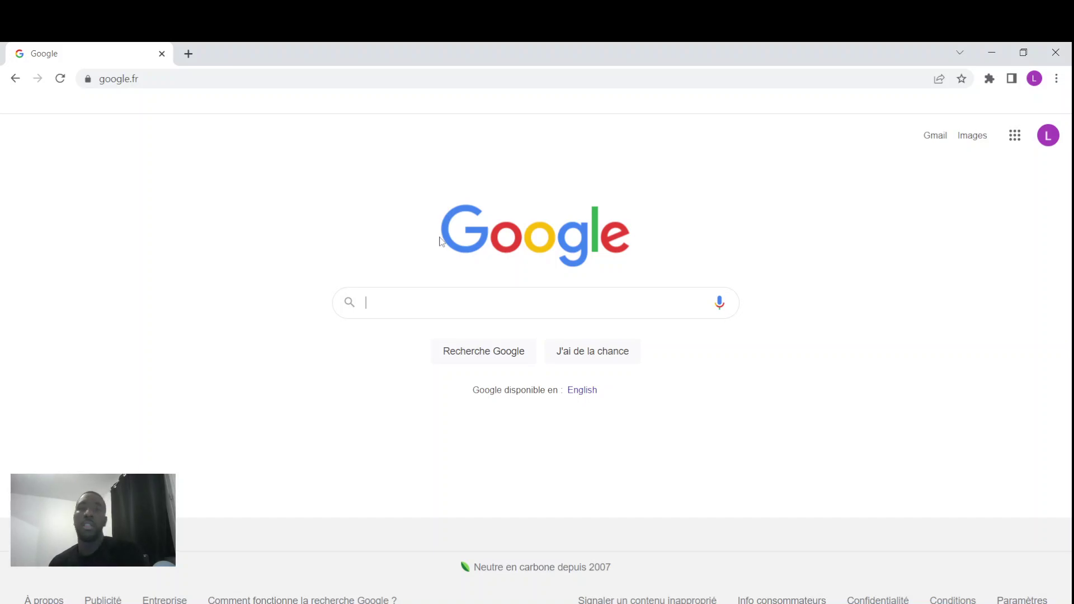
- Search Google for "skrapp.io" and open the official Skrapp.io website
click(437, 313)
text(skra)
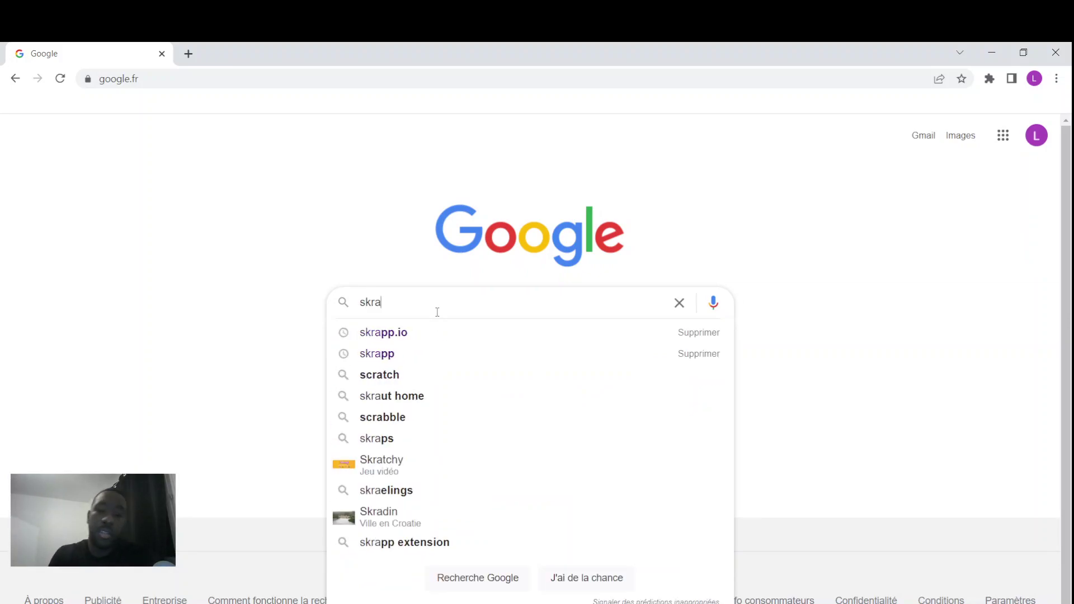
text(pp.)
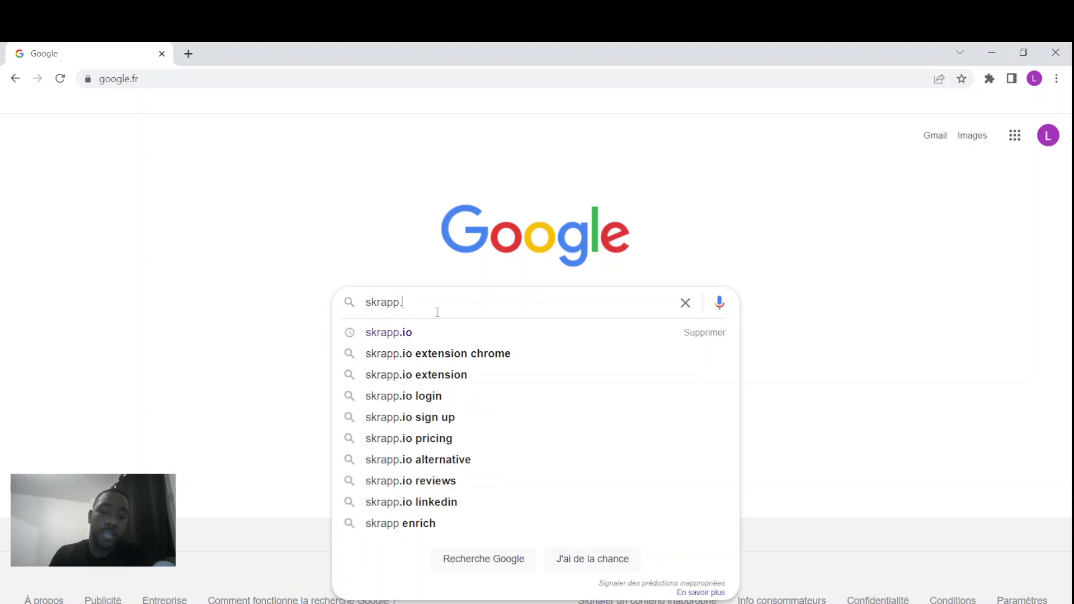
text(io)
key(Return)
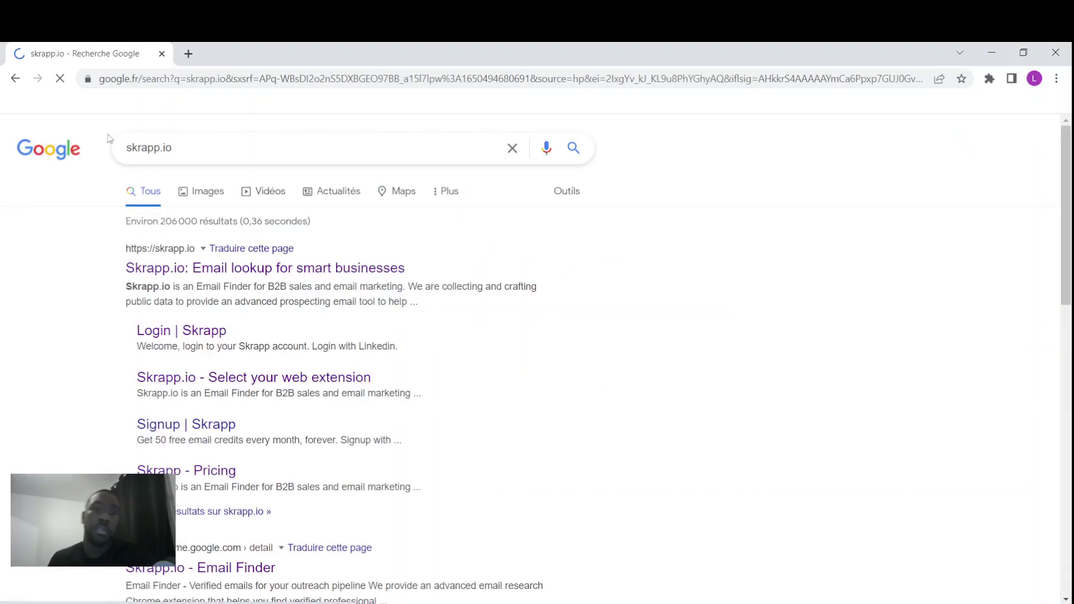
click(295, 269)
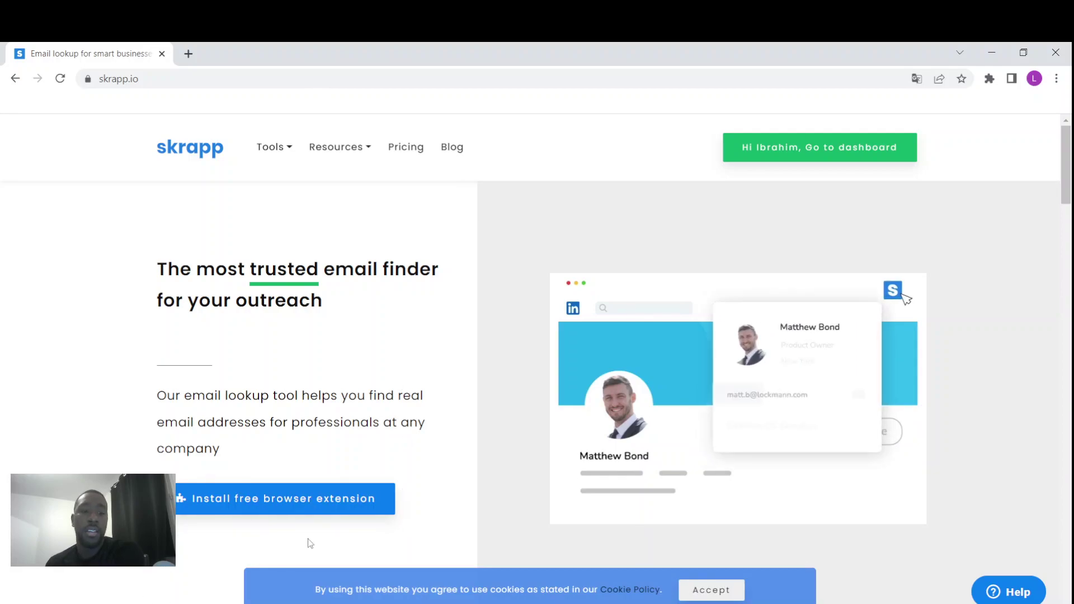
- Install the Skrapp.io Email Finder browser extension from the Skrapp website through the Chrome Web Store
click(224, 493)
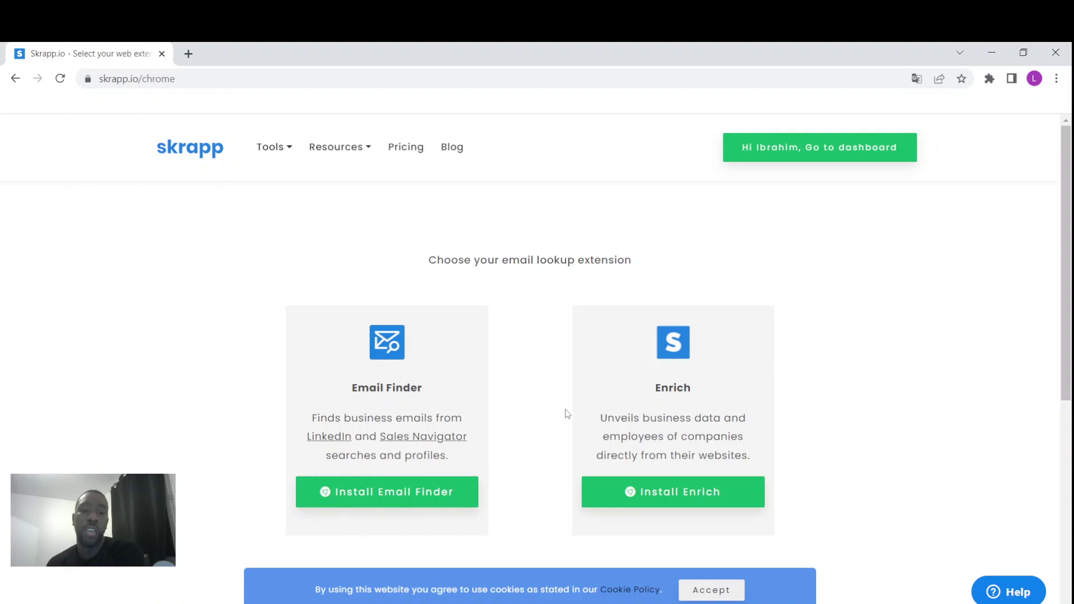
click(437, 506)
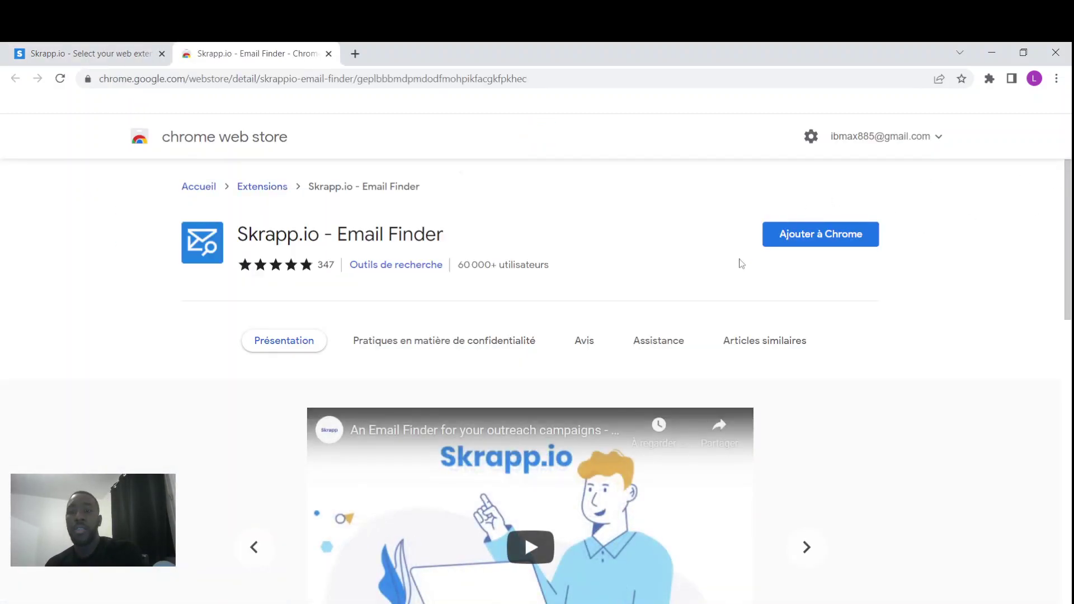
click(818, 233)
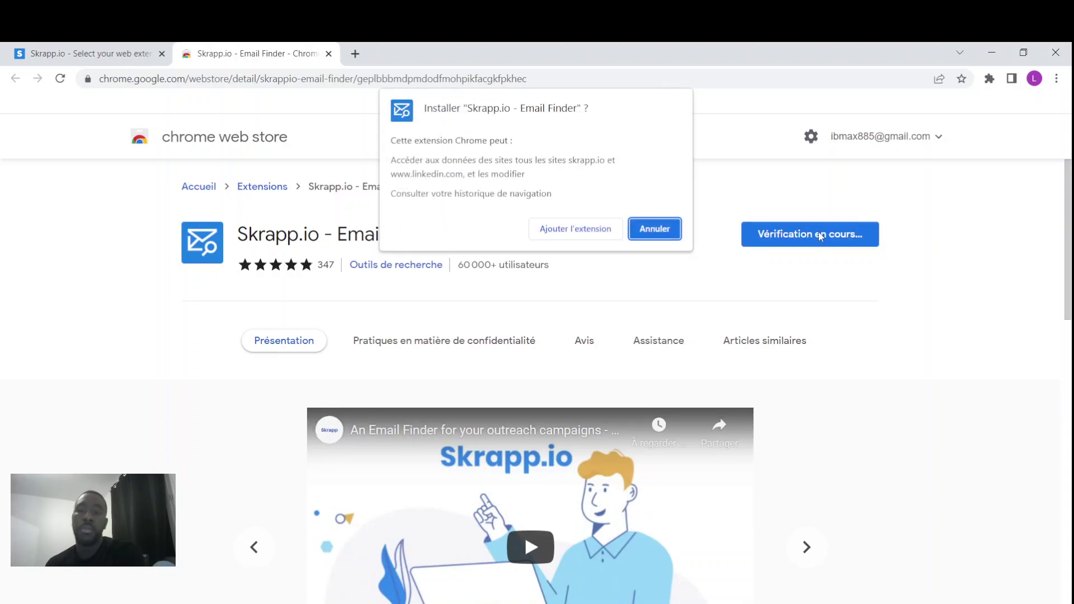
click(597, 235)
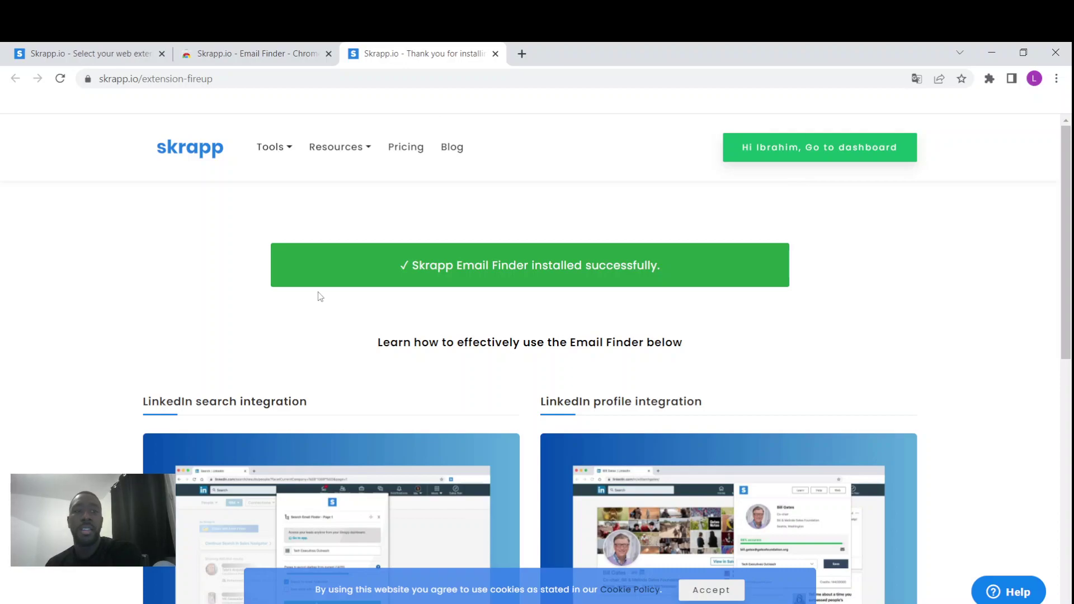
- Open linkedin.com in a new browser tab
click(528, 54)
text(lin)
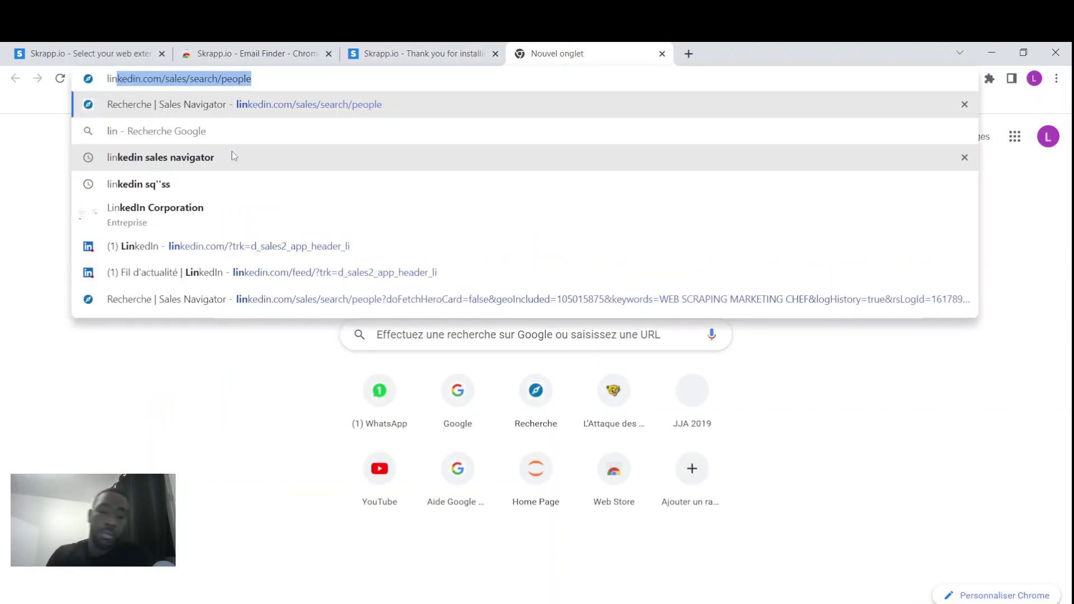
text(kedin)
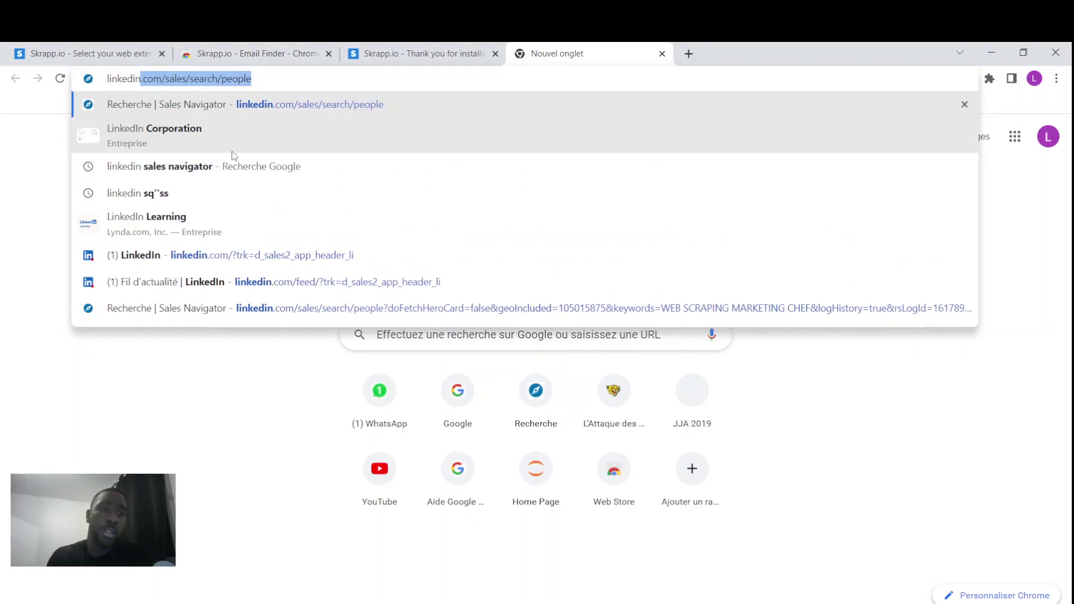
key(Right)
key(BackSpace)
key(BackSpace)
key(BackSpace)
key(BackSpace)
key(BackSpace)
key(BackSpace)
key(BackSpace)
key(BackSpace)
key(BackSpace)
key(BackSpace)
key(BackSpace)
key(BackSpace)
key(BackSpace)
key(BackSpace)
key(BackSpace)
key(BackSpace)
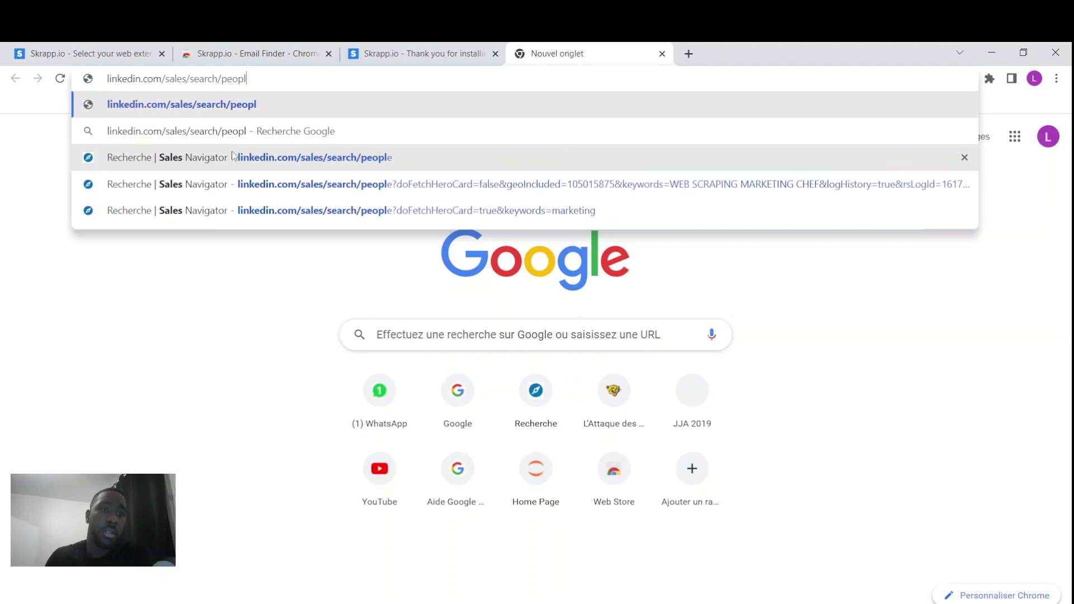
key(BackSpace)
key(BackSpace)
key(BackSpace)
key(BackSpace)
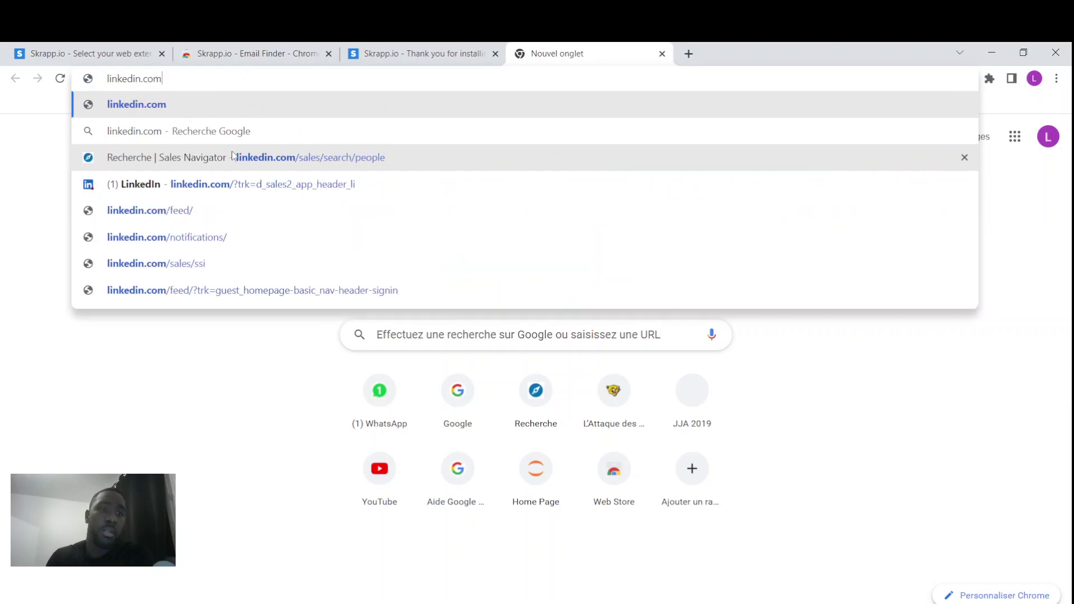
key(Return)
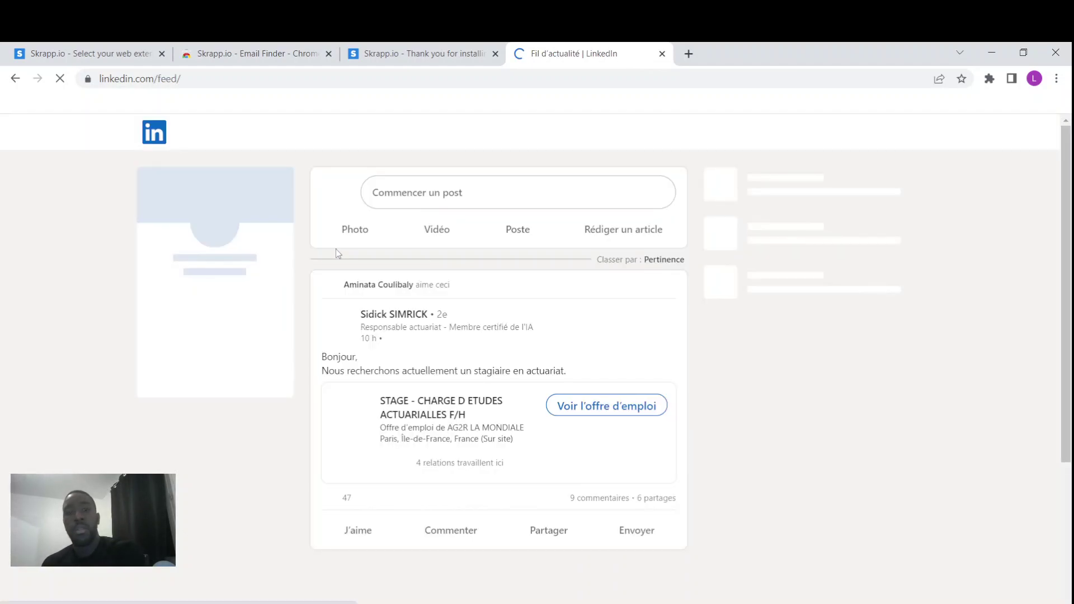
- Search LinkedIn for "informatique"
click(311, 133)
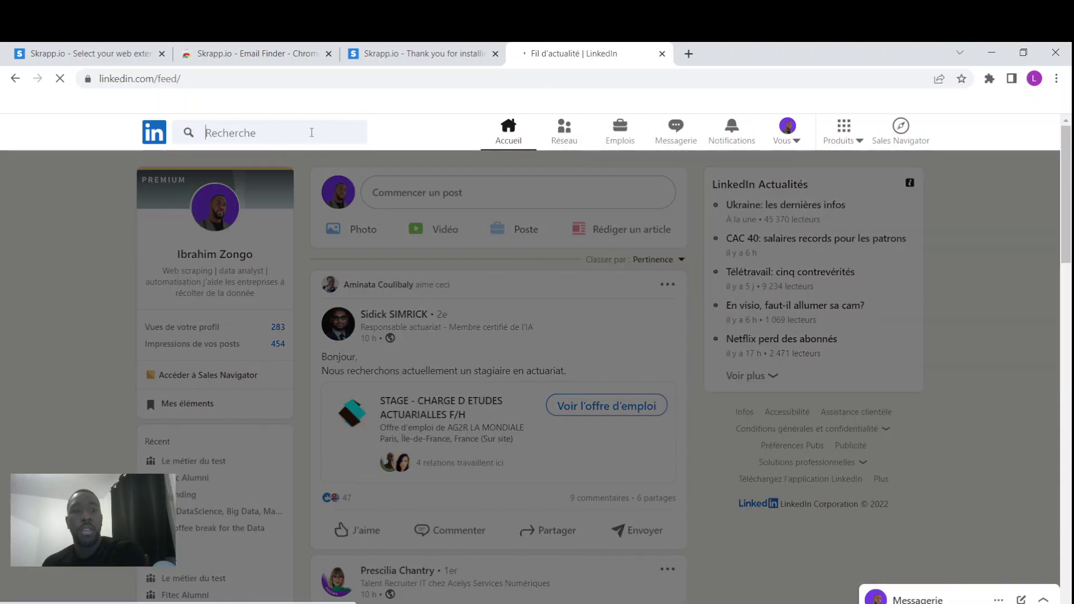
text(info)
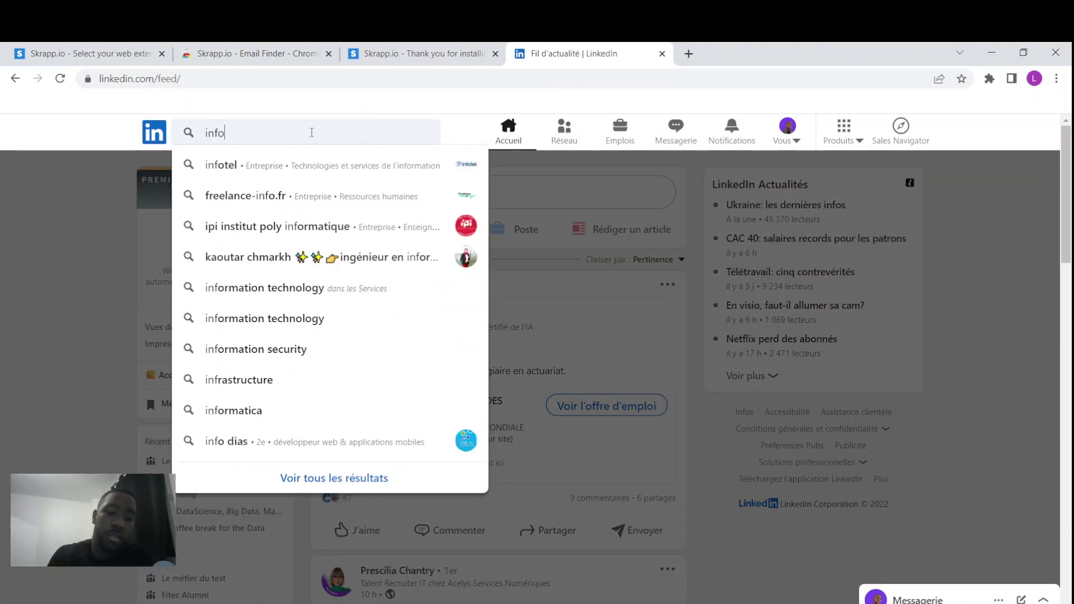
text(rmatique)
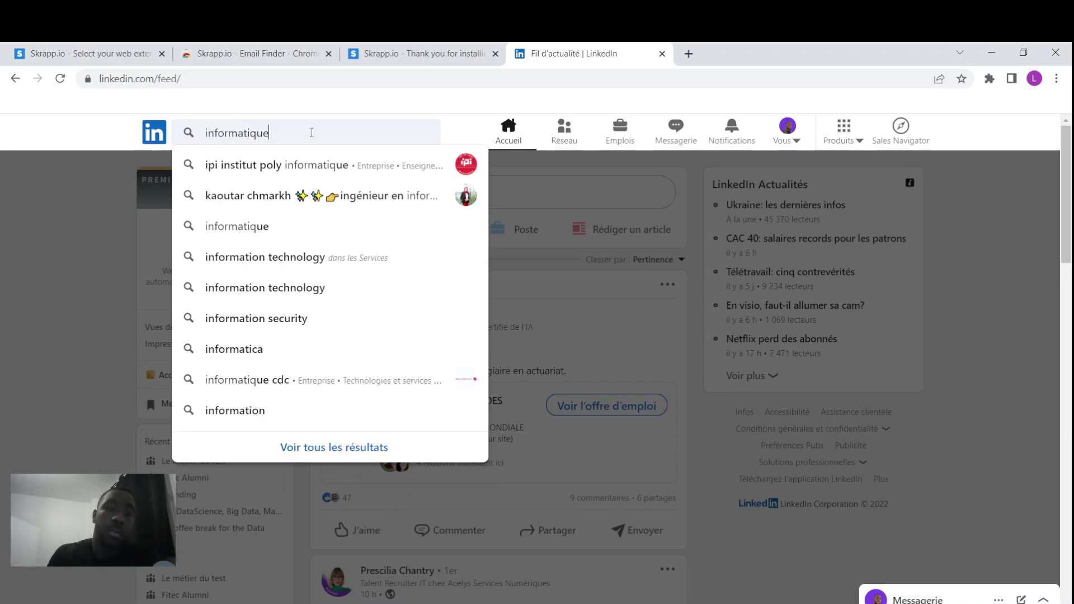
key(Return)
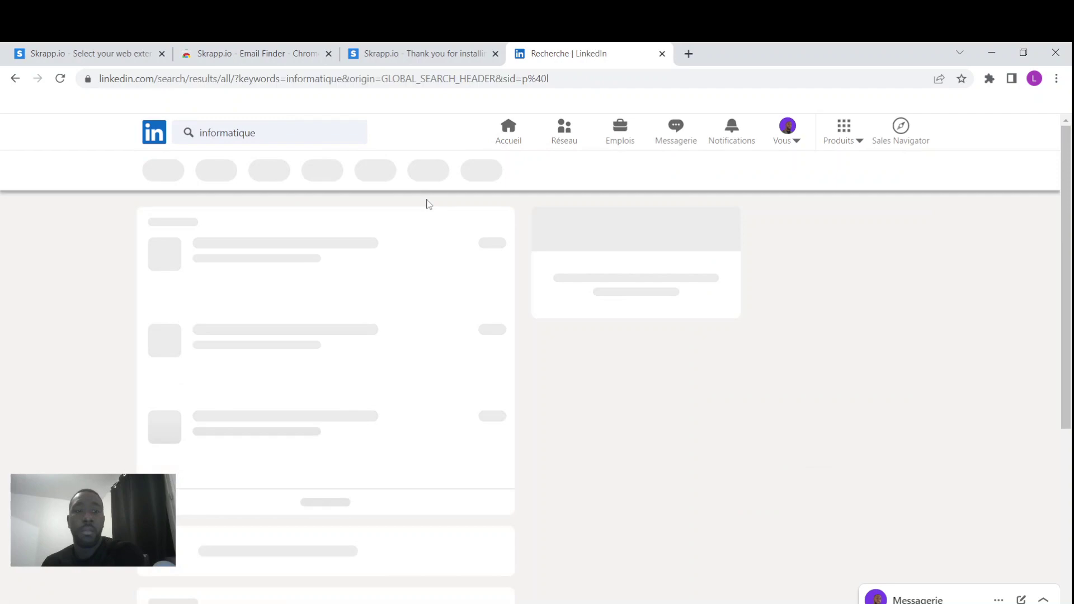
- Open the Skrapp.io Email Finder extension on the LinkedIn search results and log in to Skrapp
click(989, 79)
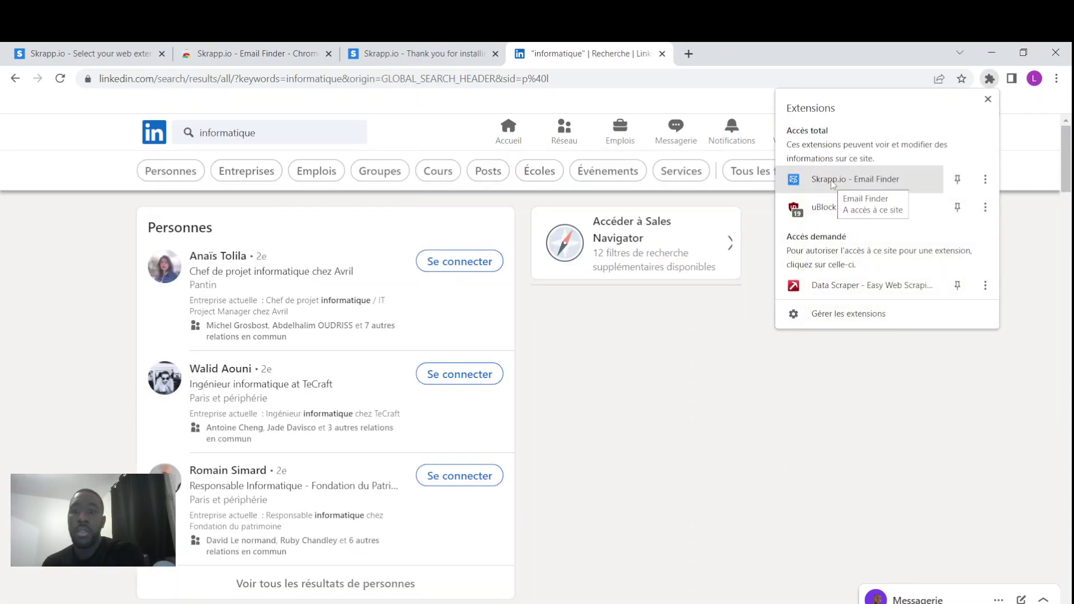
click(831, 182)
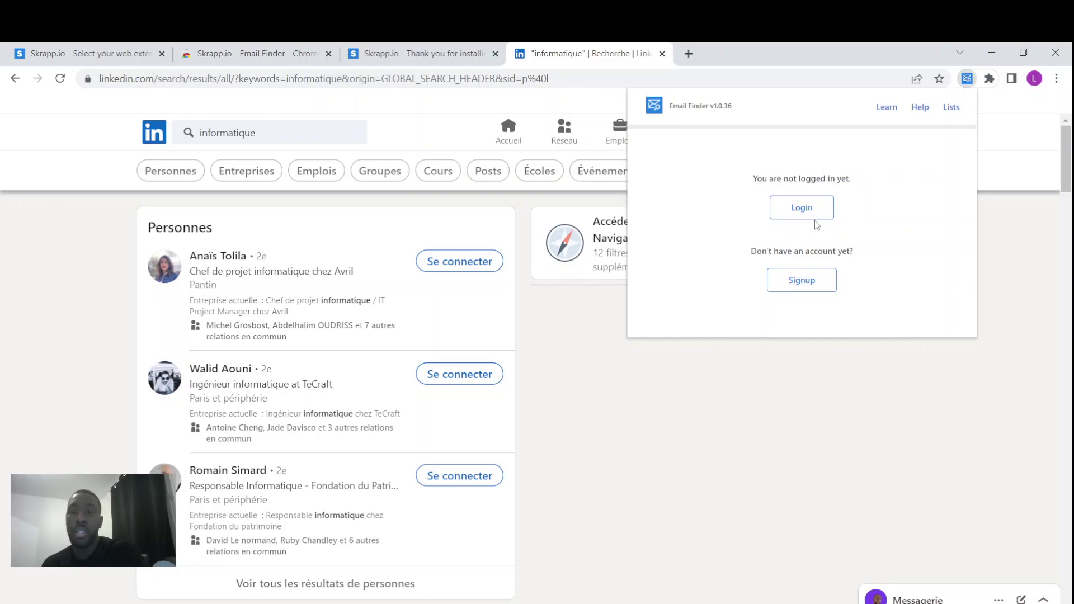
click(795, 216)
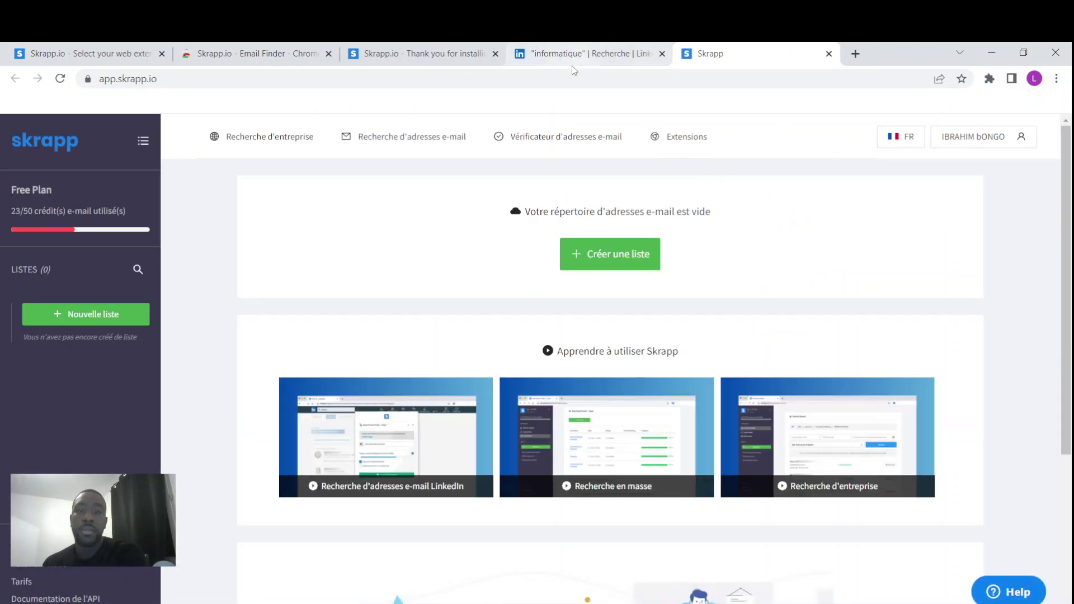
- Return to the "informatique" results on LinkedIn, launch the Email Finder extension and open its target list choices
click(431, 46)
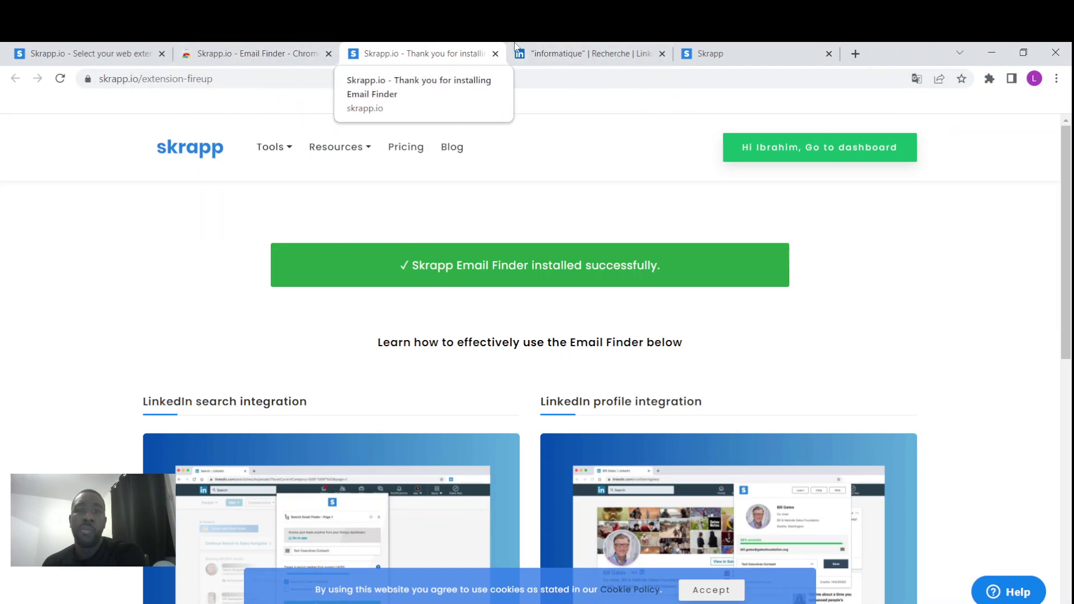
click(571, 51)
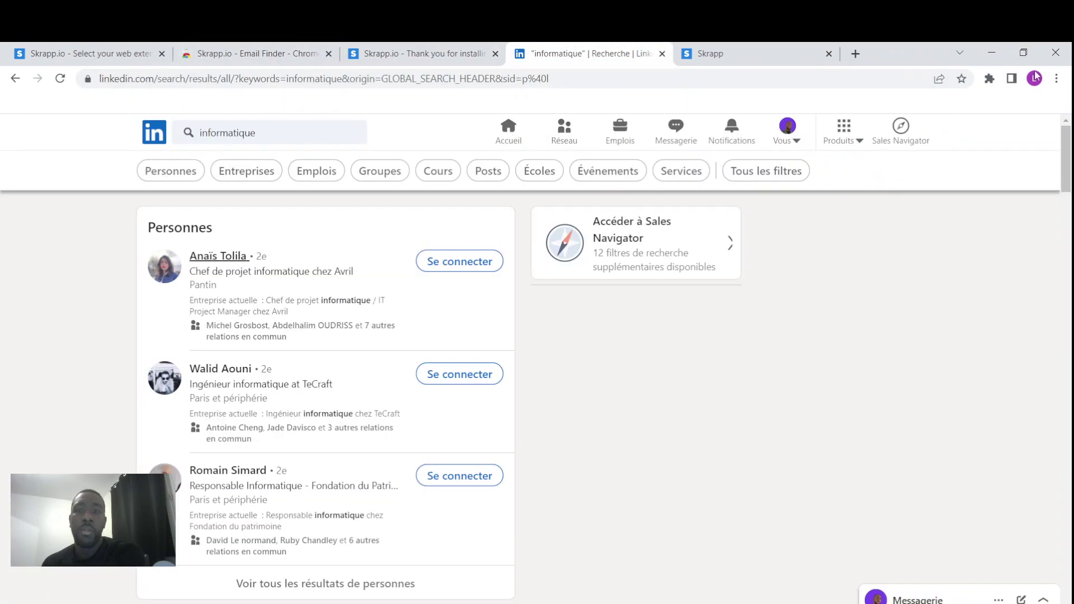
click(989, 79)
click(868, 177)
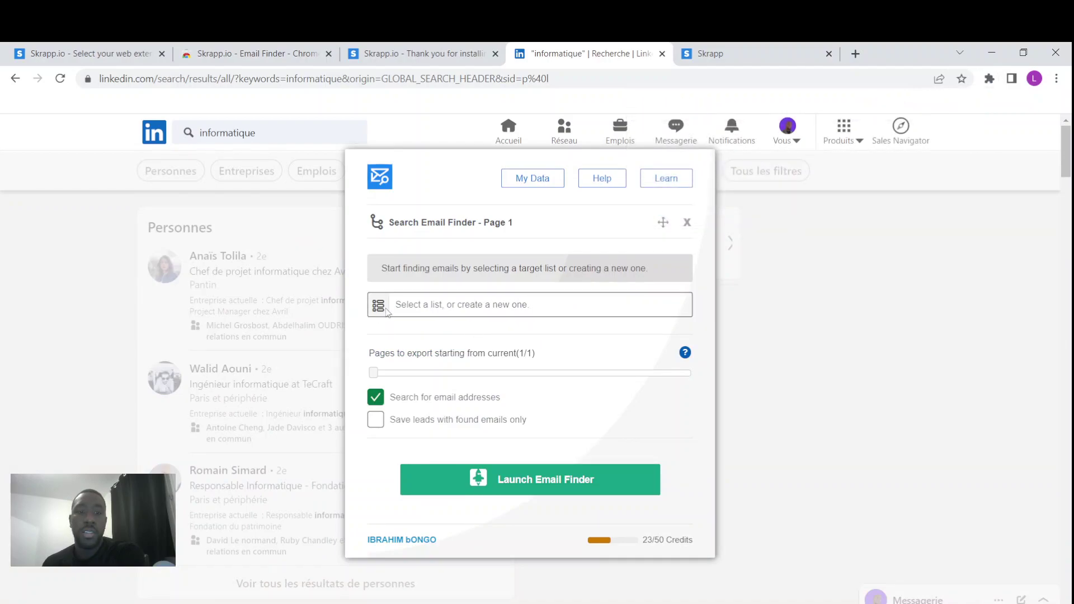
click(427, 316)
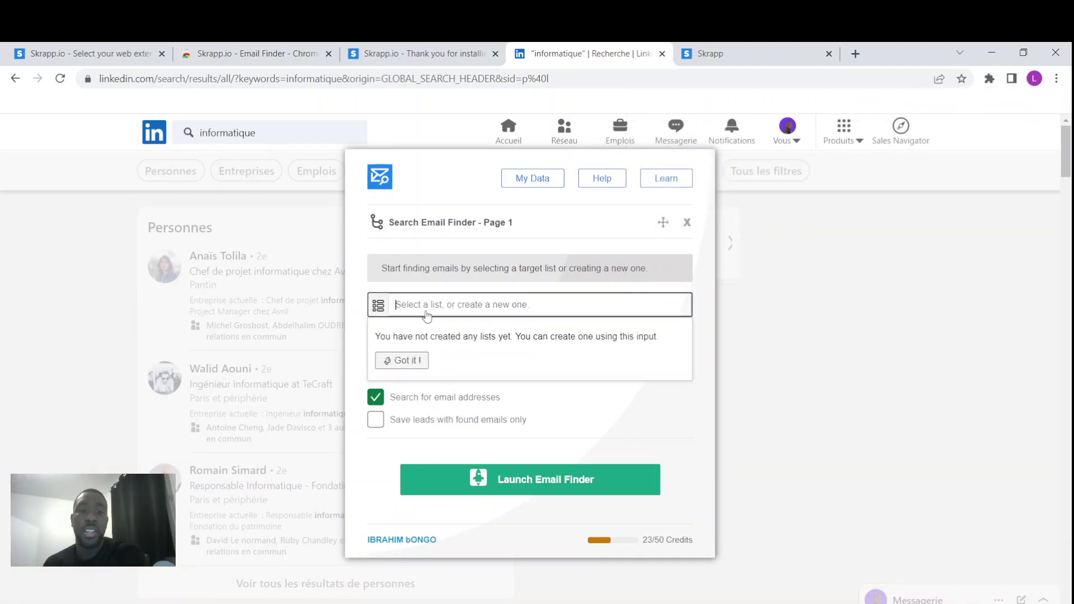
- Go to the Skrapp data dashboard from the Email Finder and create a new list named "email"
click(532, 184)
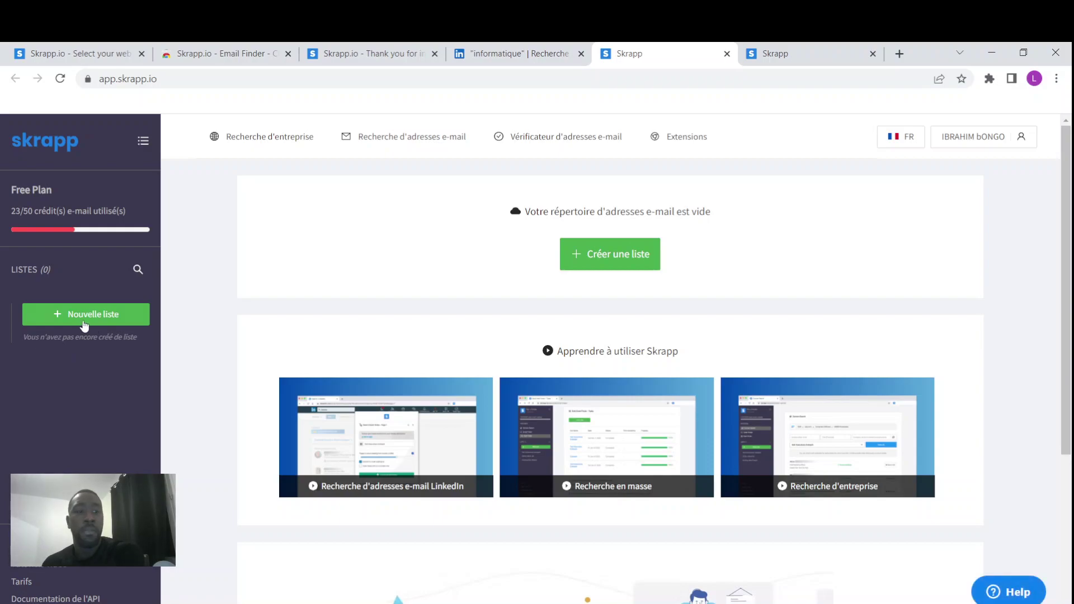
click(82, 314)
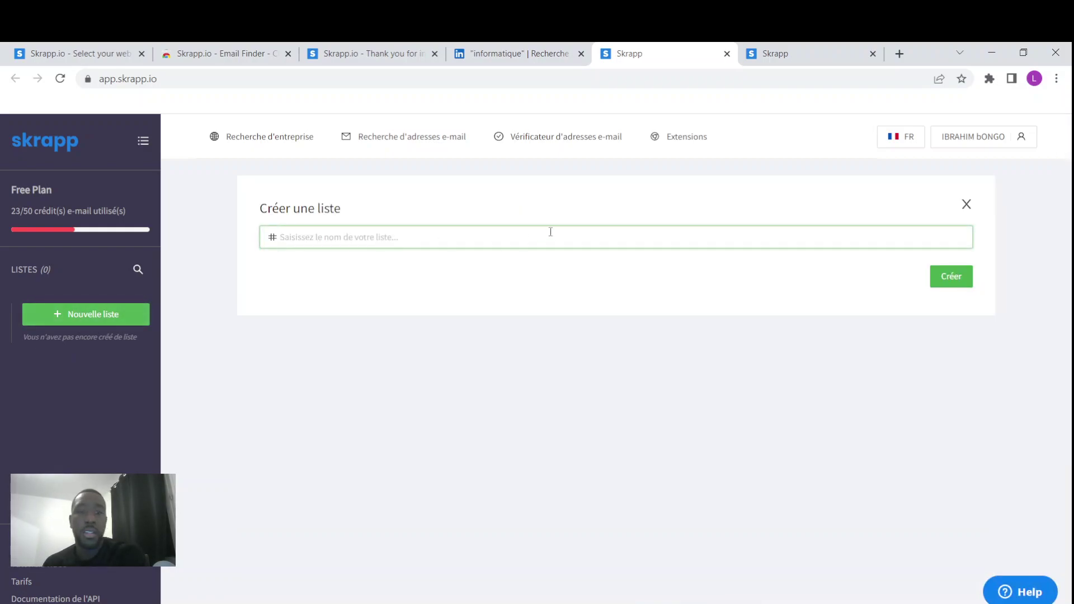
text(e)
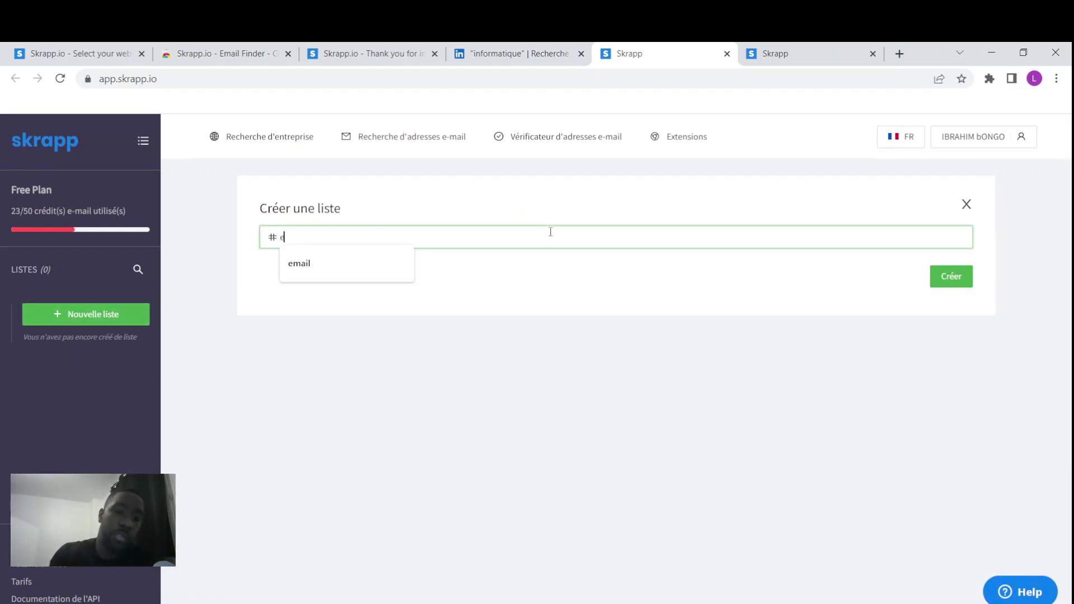
text(mail)
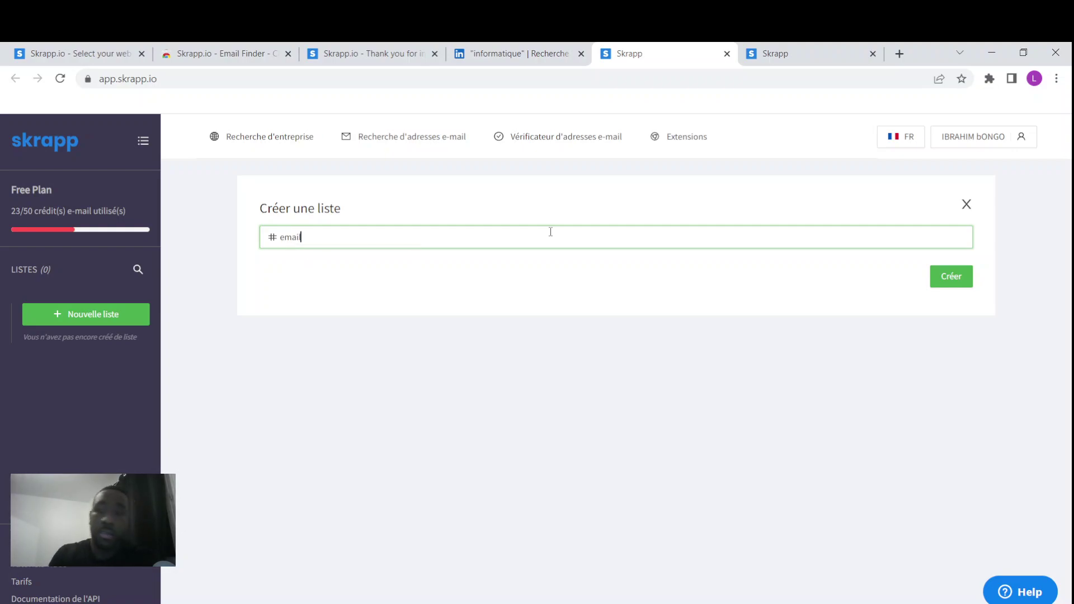
click(951, 278)
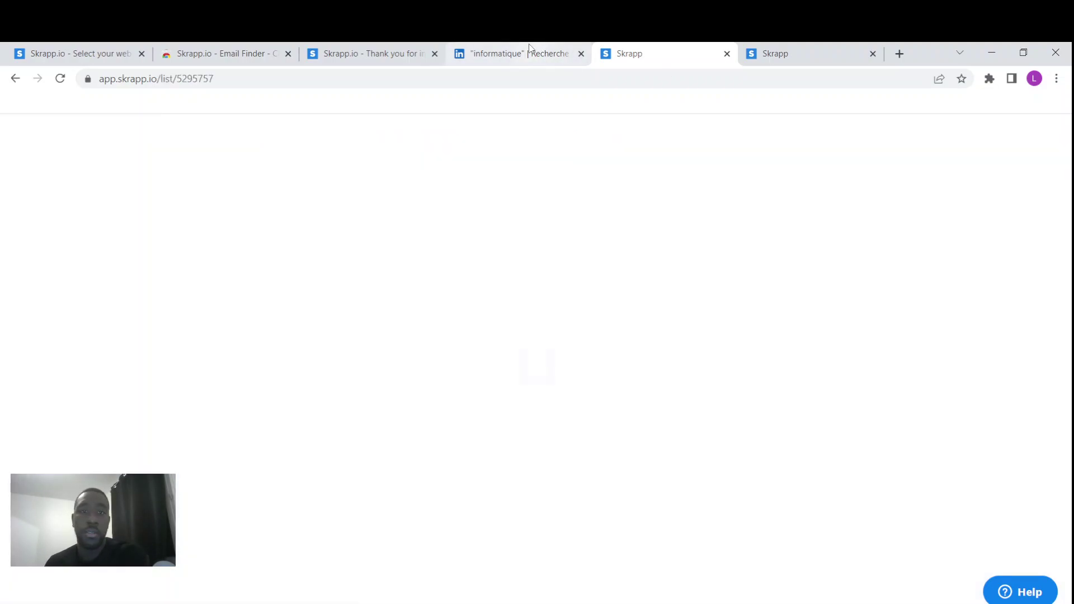
- Reopen the Email Finder on the LinkedIn "informatique" results and select "email" as the target list
click(529, 48)
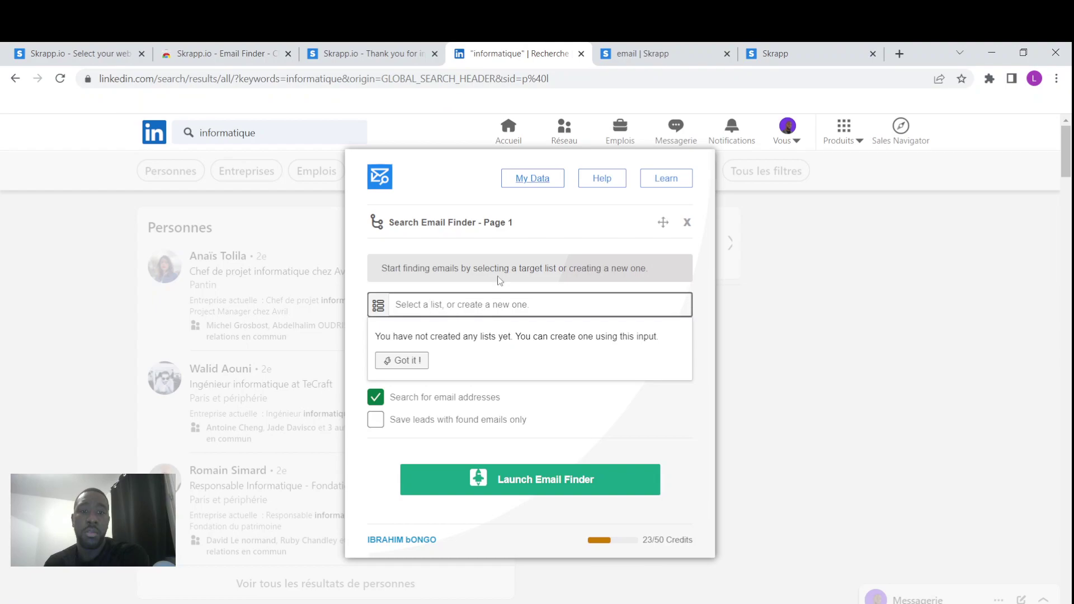
click(685, 224)
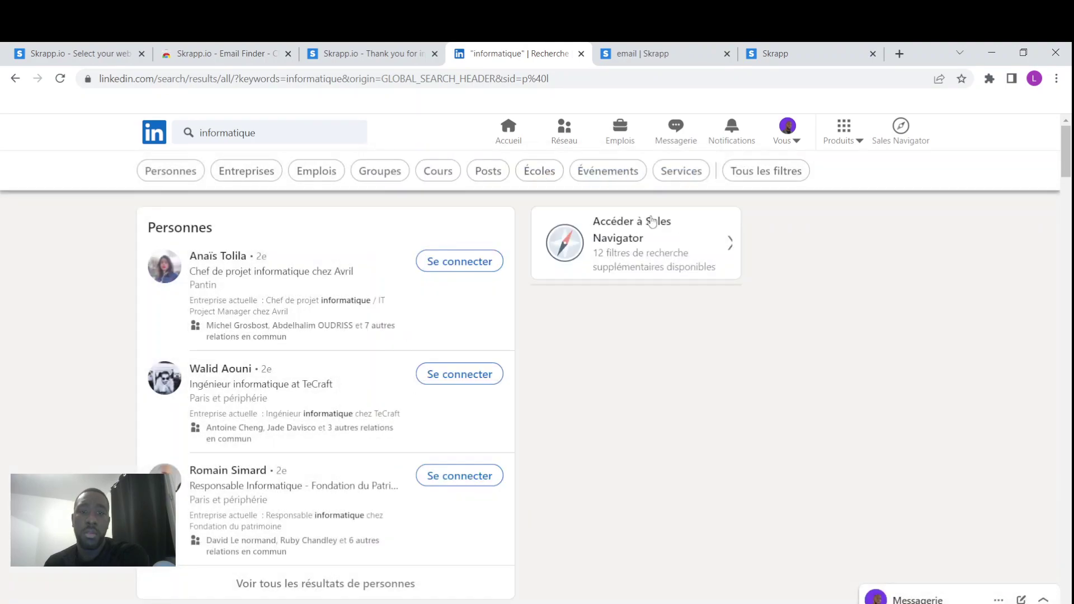
click(989, 78)
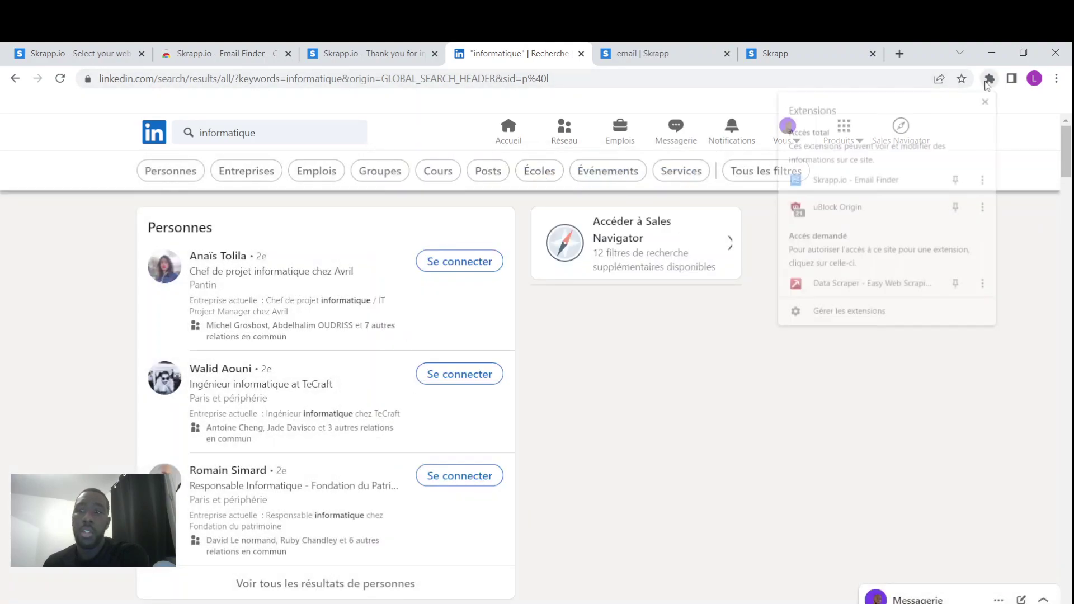
click(820, 188)
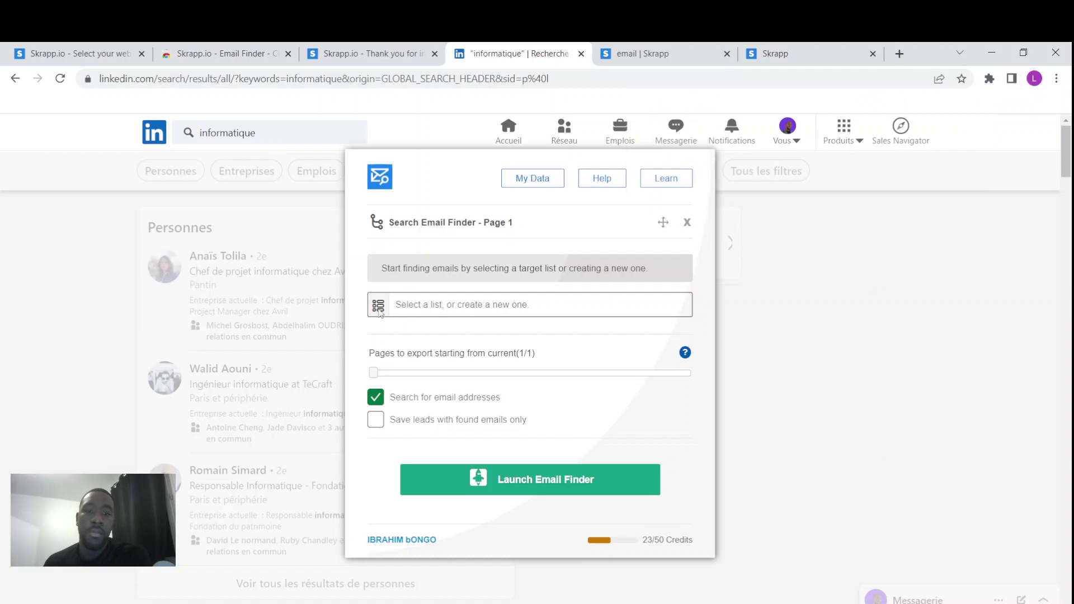
click(380, 307)
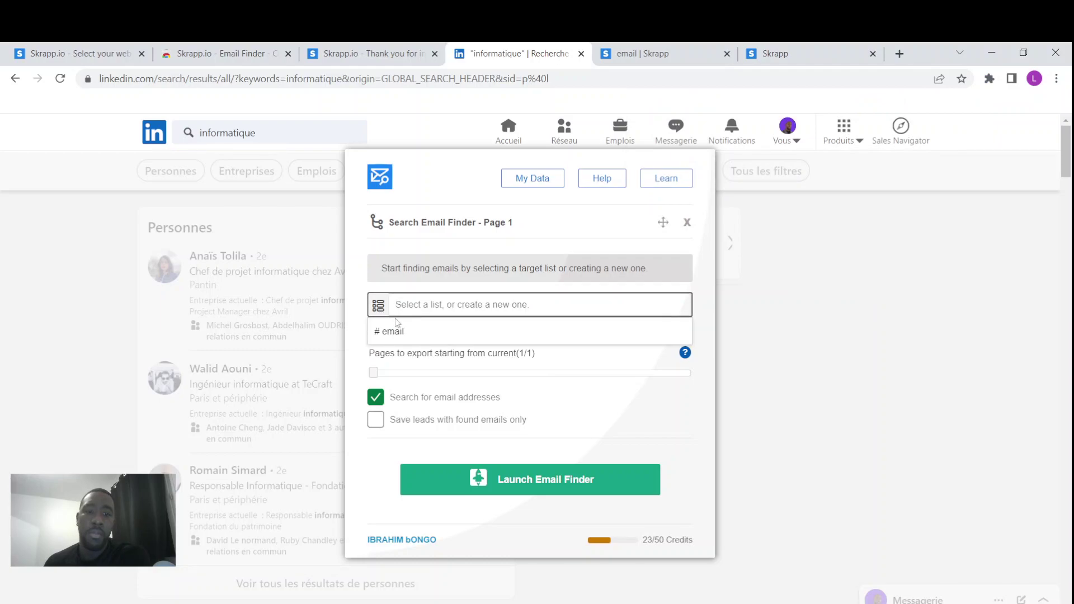
click(394, 332)
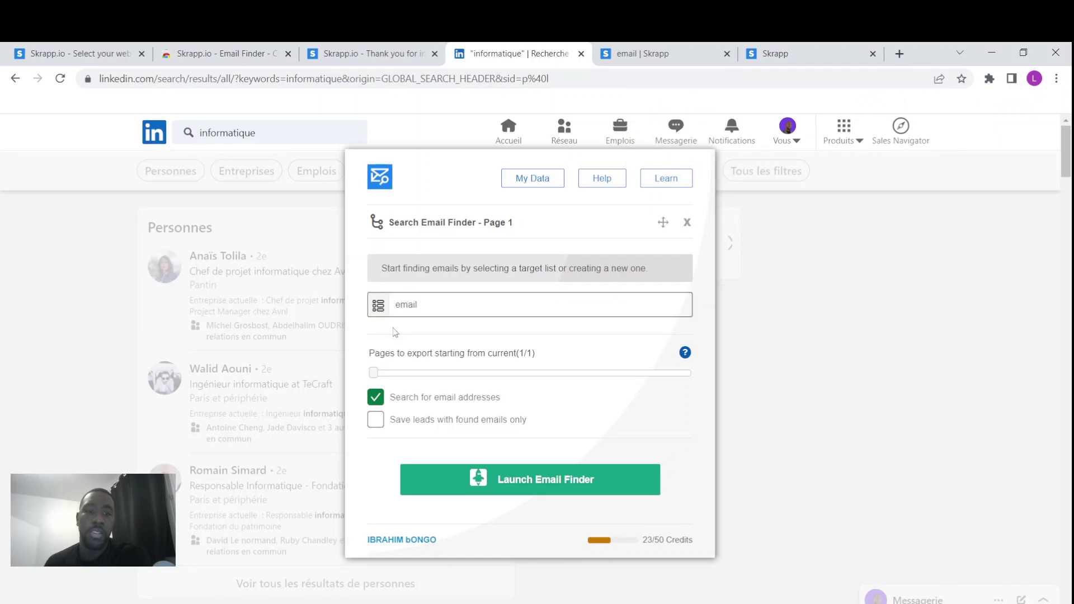
- Run the Email Finder with "email" as the target list and open the saved leads in Skrapp through the CSV email search
click(539, 481)
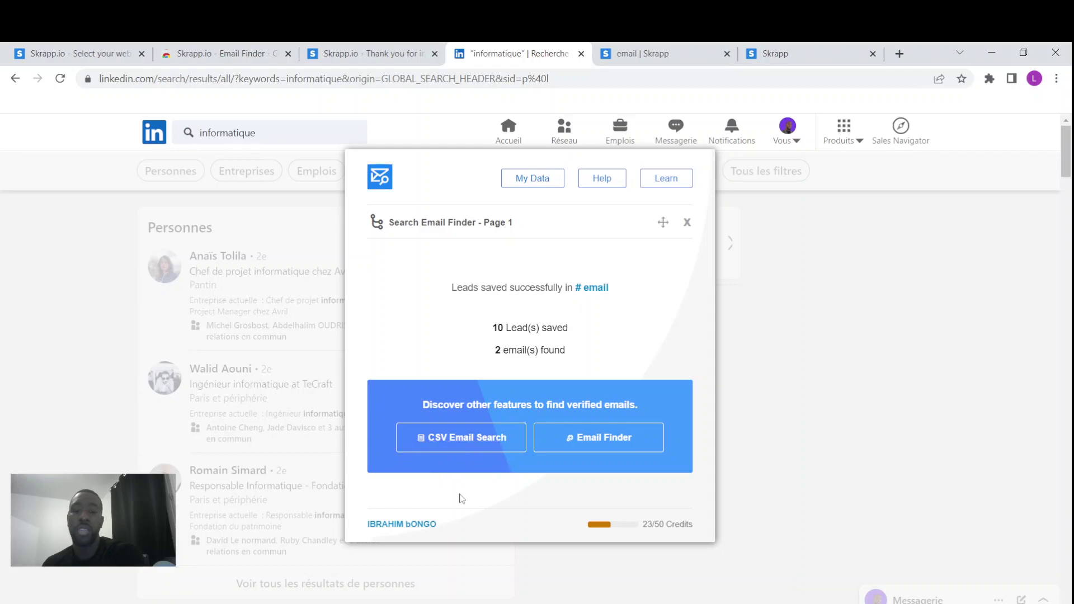
click(456, 442)
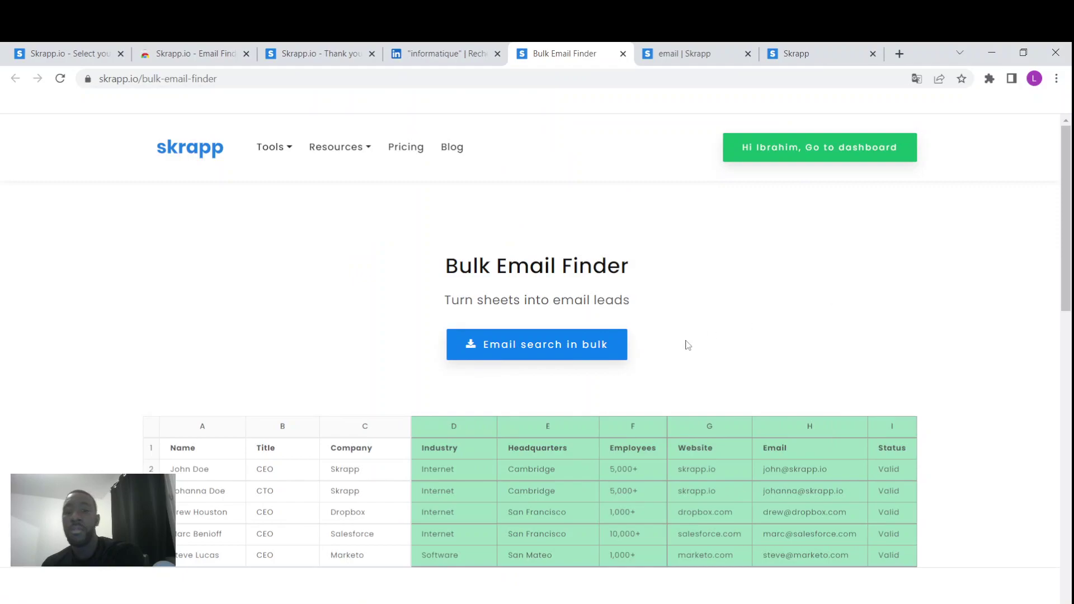
click(481, 356)
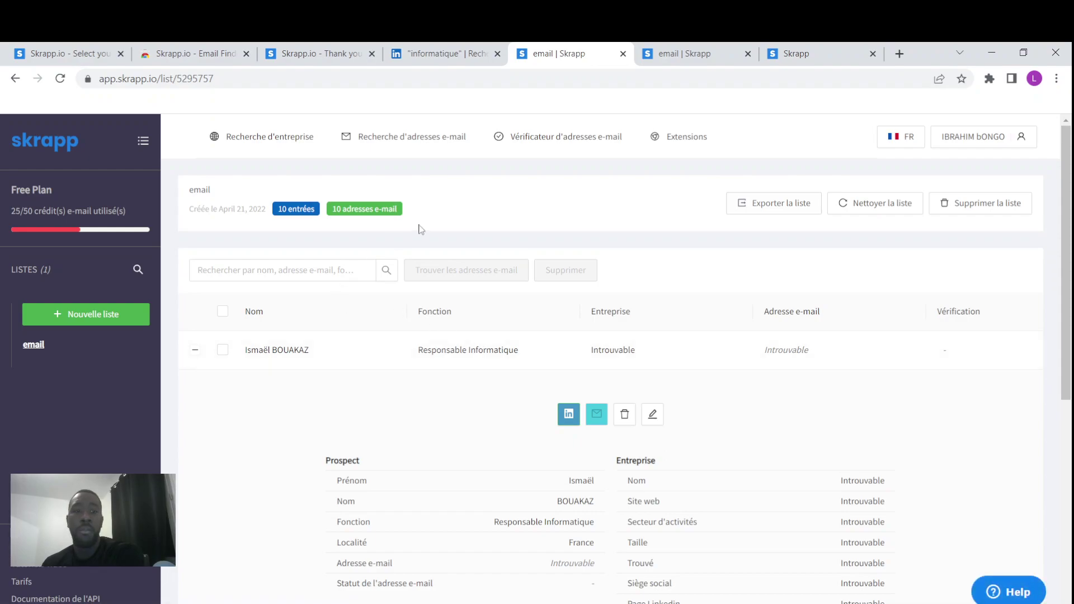
- Delete the "email" list from the Skrapp dashboard and confirm the deletion
click(951, 204)
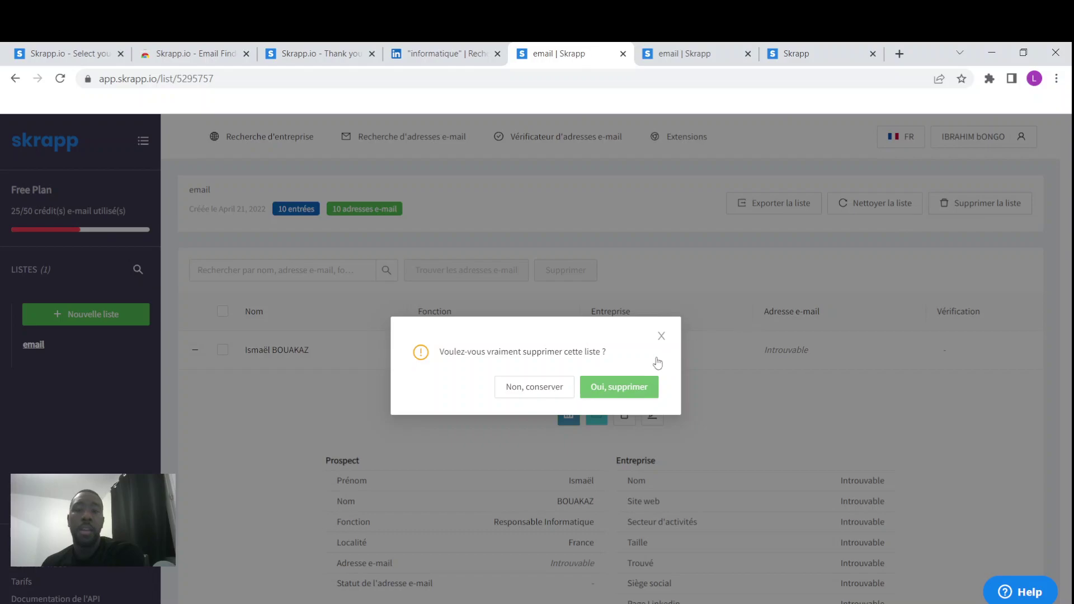
click(627, 380)
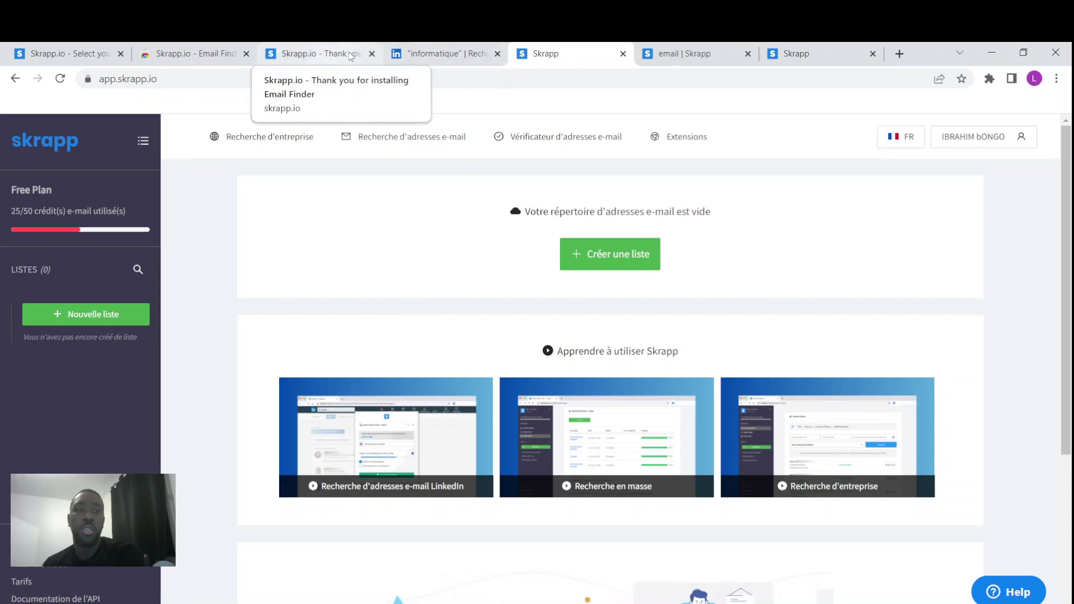
- Return to LinkedIn, open Sales Navigator and search its prospects for "informatique"
click(450, 53)
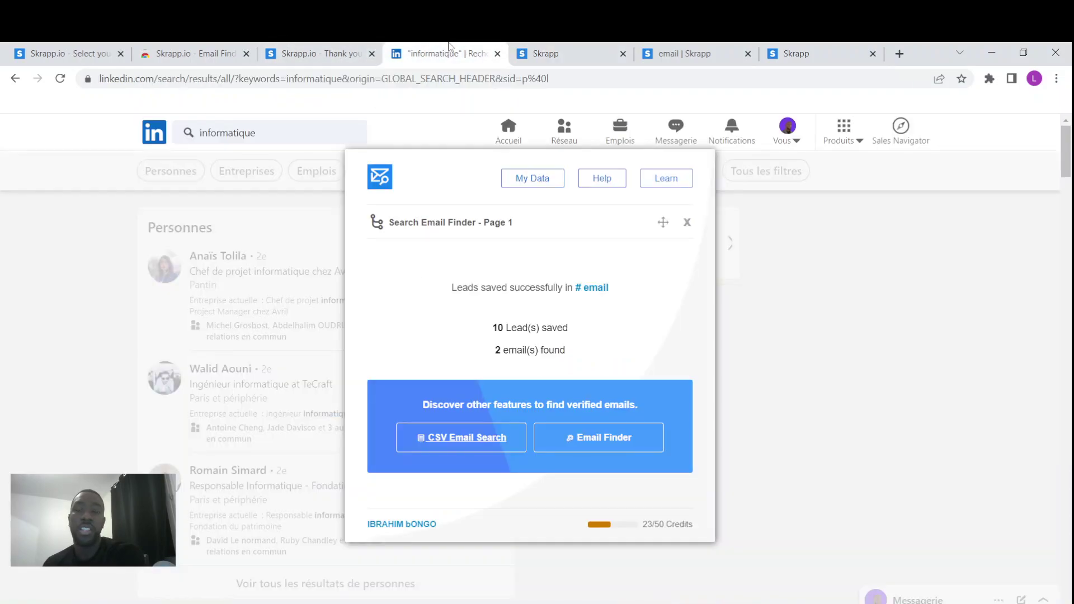
click(928, 136)
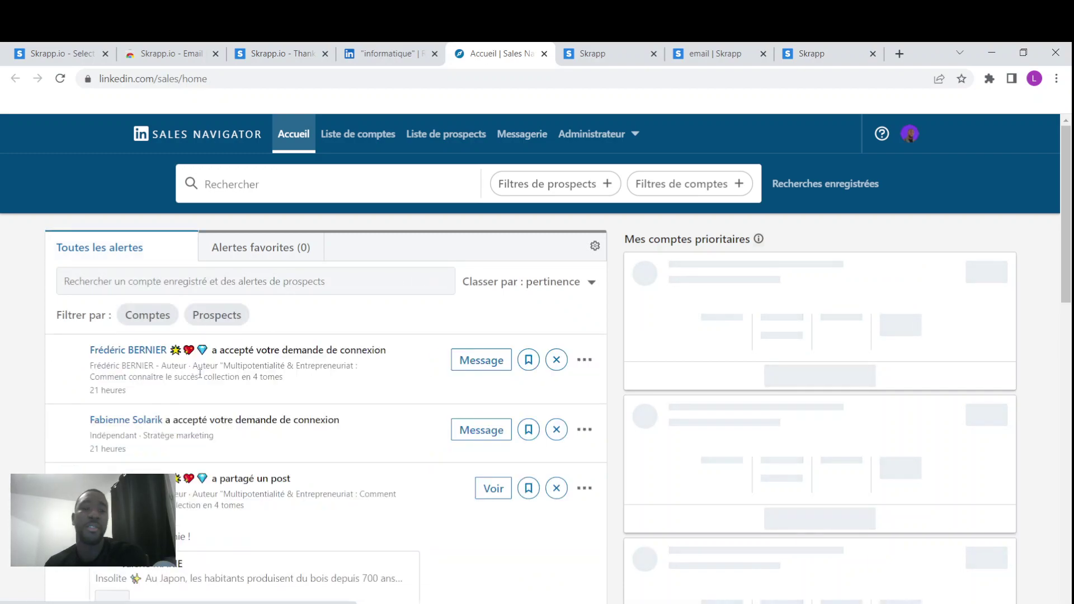
click(372, 198)
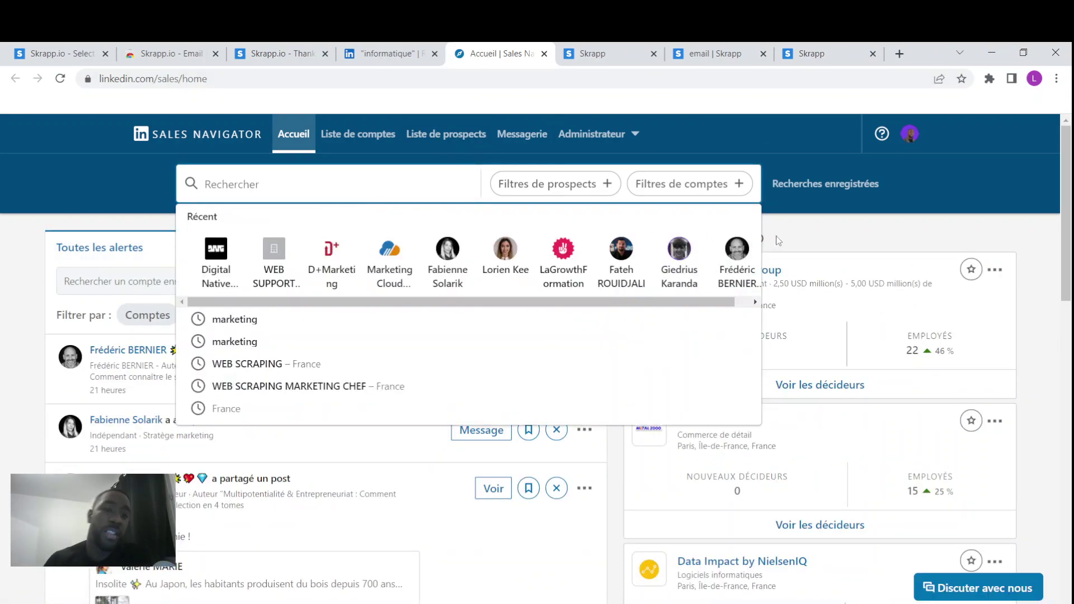
click(977, 192)
click(447, 183)
text(in)
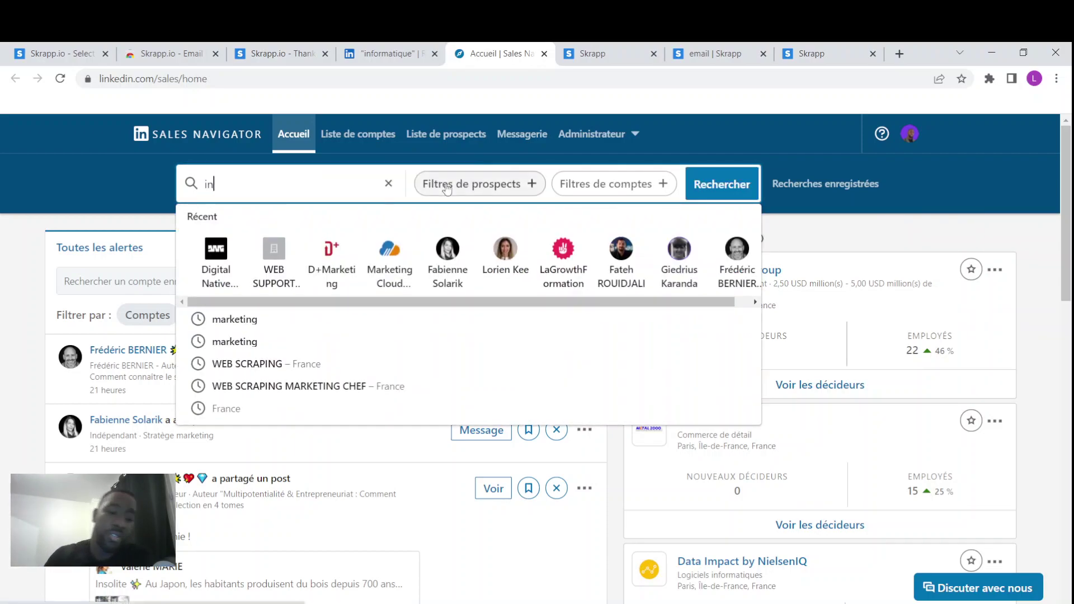
text(formati)
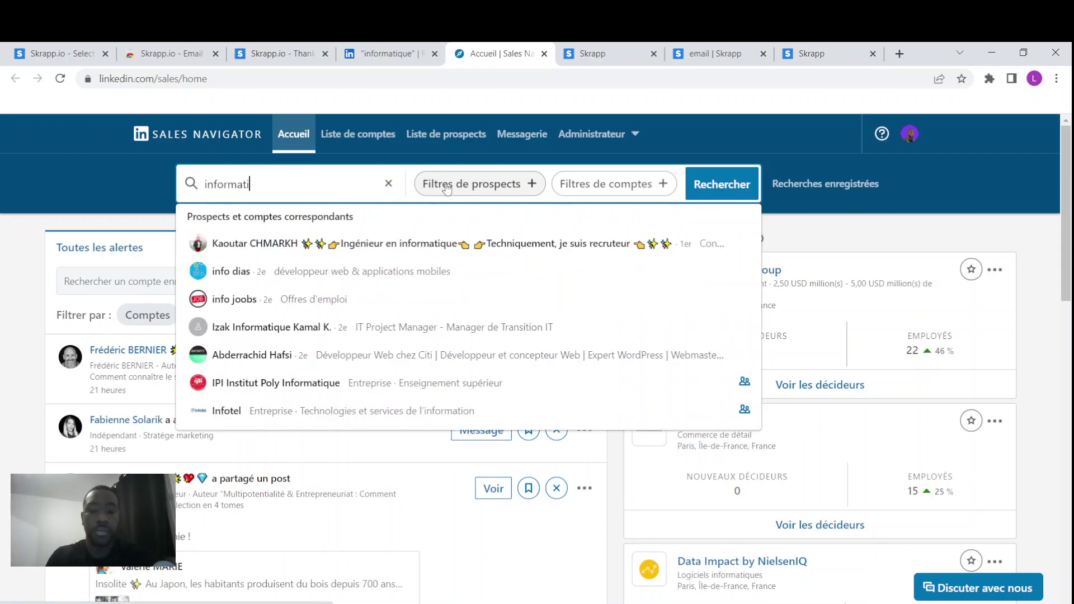
key(Return)
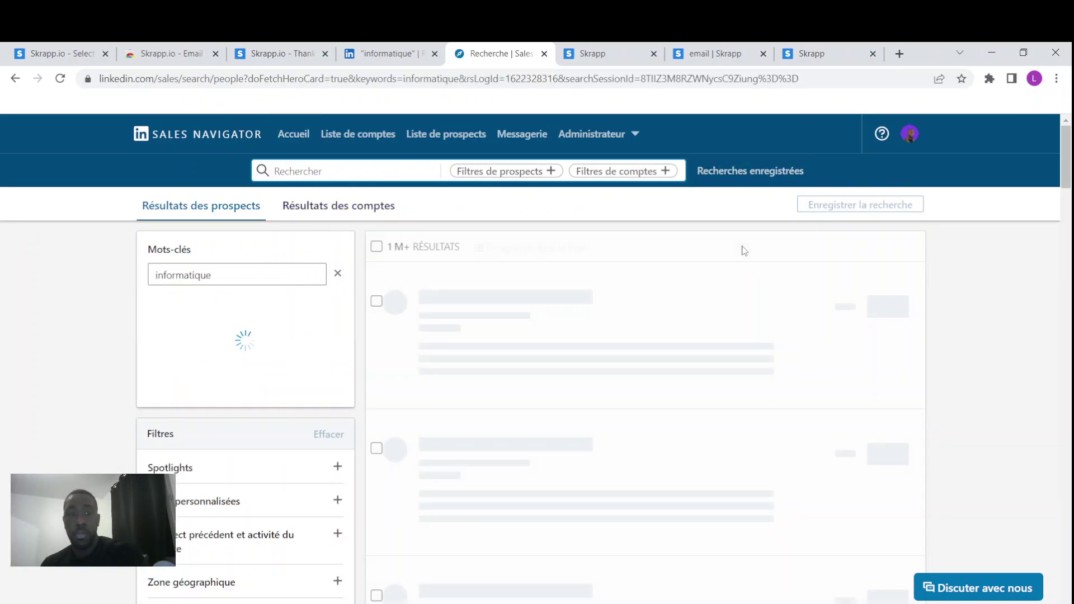
- Launch the Email Finder extension on the Sales Navigator prospect results and open its target list choices
click(989, 79)
click(865, 178)
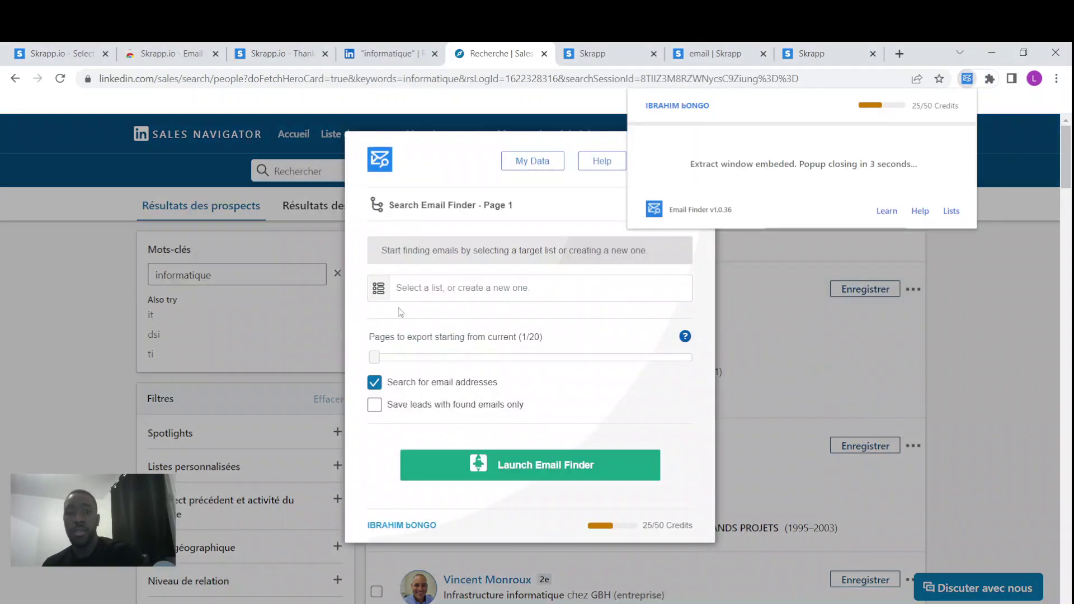
click(404, 288)
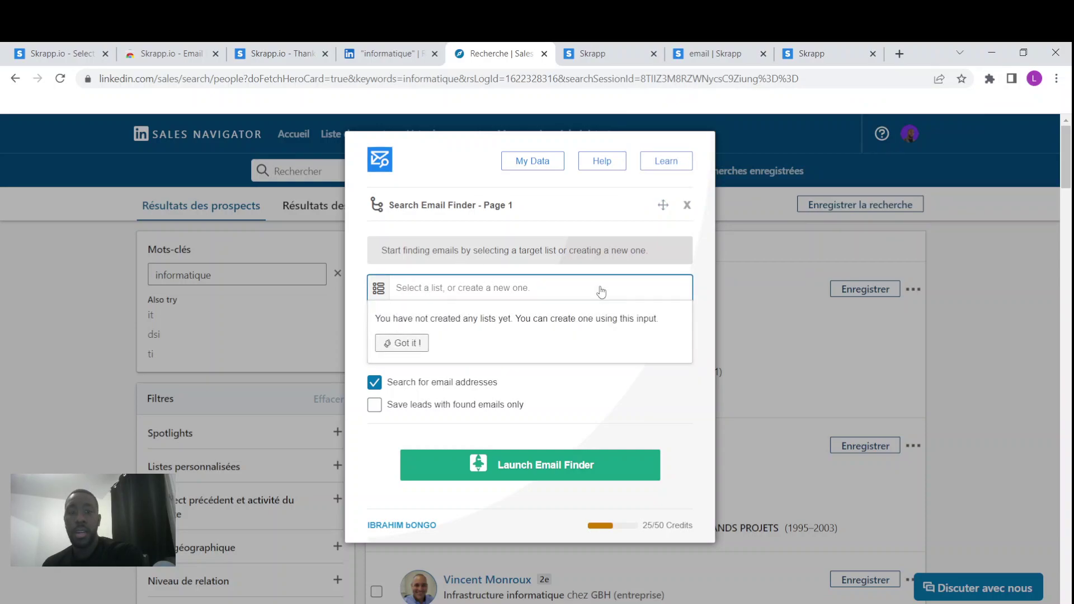
- Go from the Email Finder to the Skrapp data dashboard and create a list named "email"
click(520, 162)
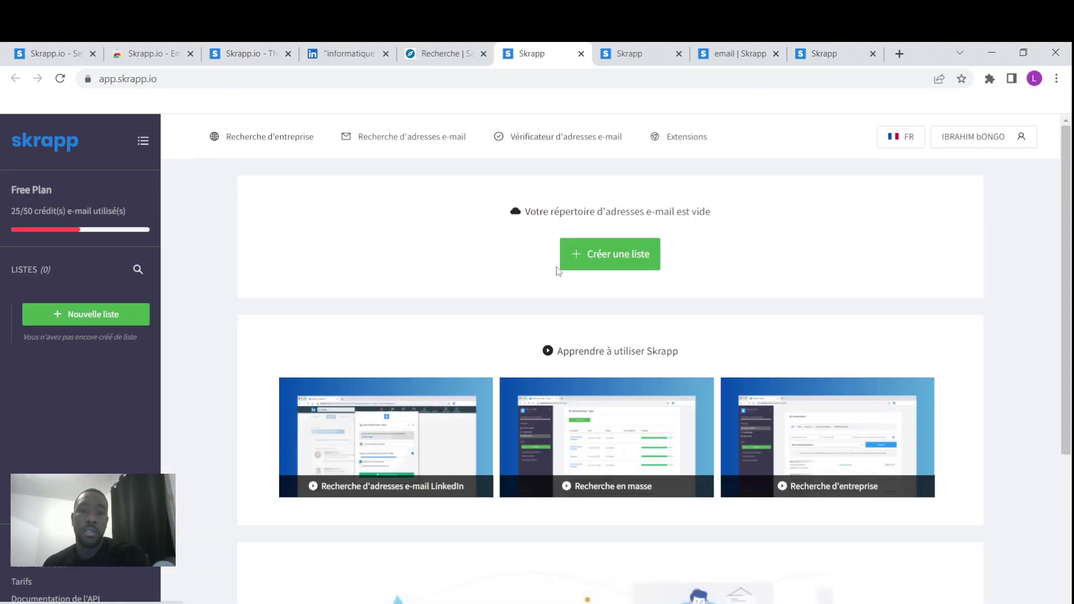
click(597, 254)
text(email)
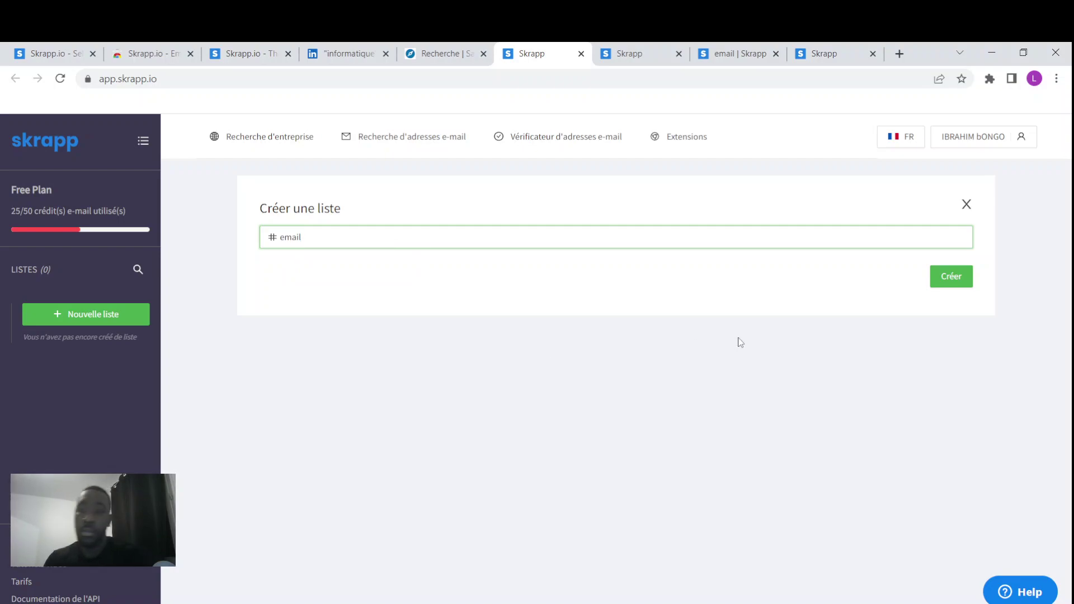
click(958, 279)
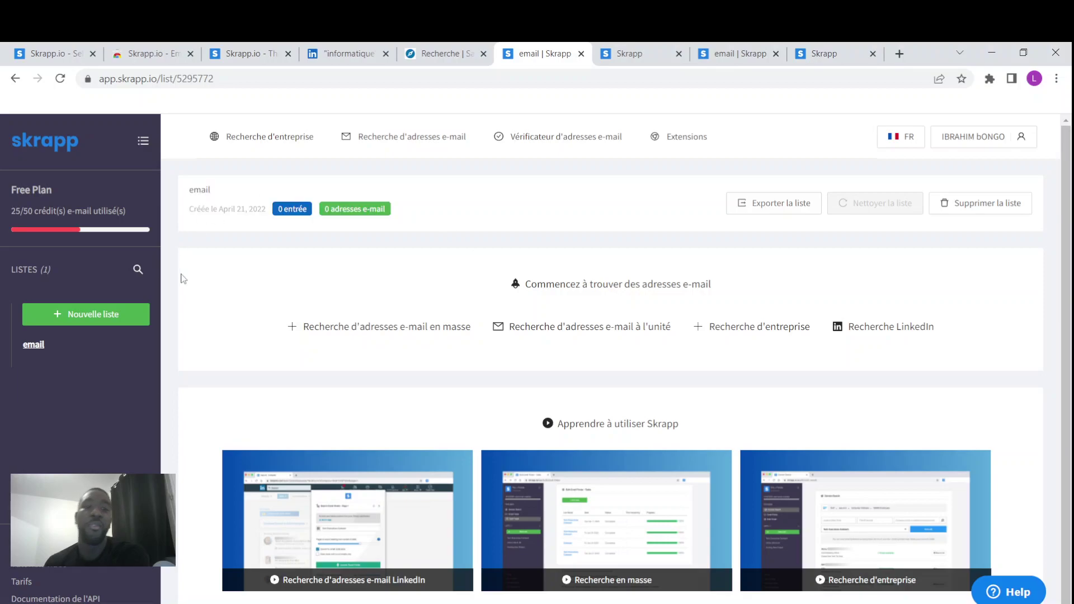
- Reopen the Email Finder on the Sales Navigator results and choose "email" as the target list
click(460, 52)
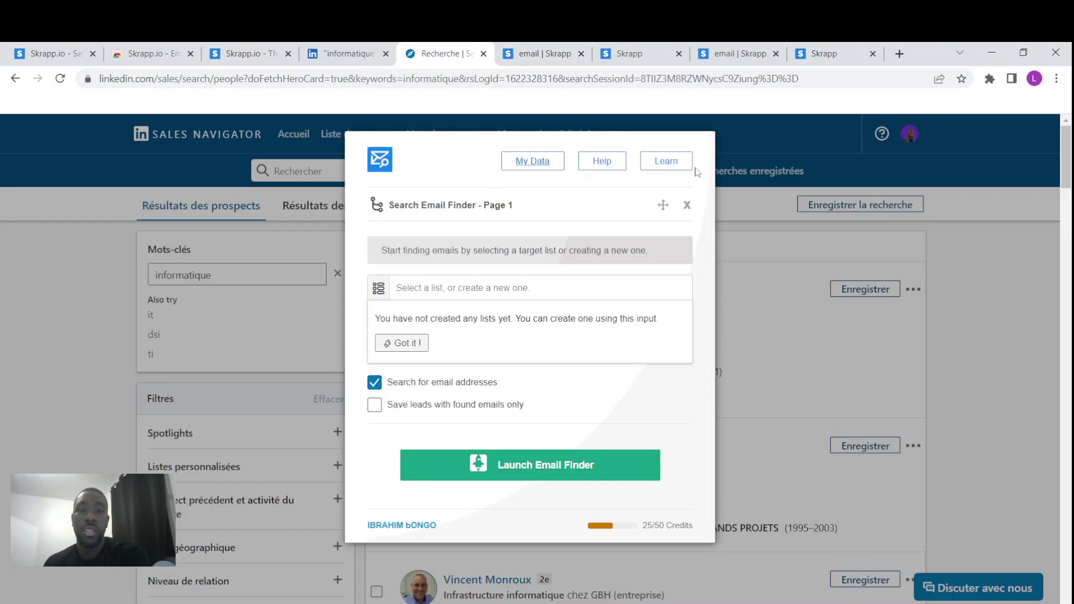
click(687, 206)
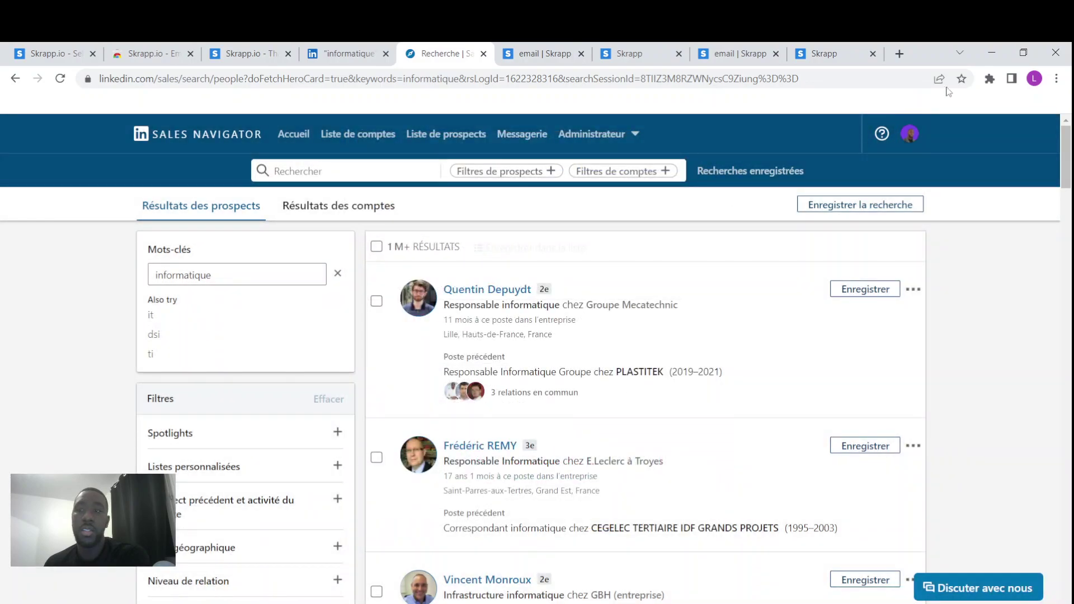
click(989, 78)
click(858, 179)
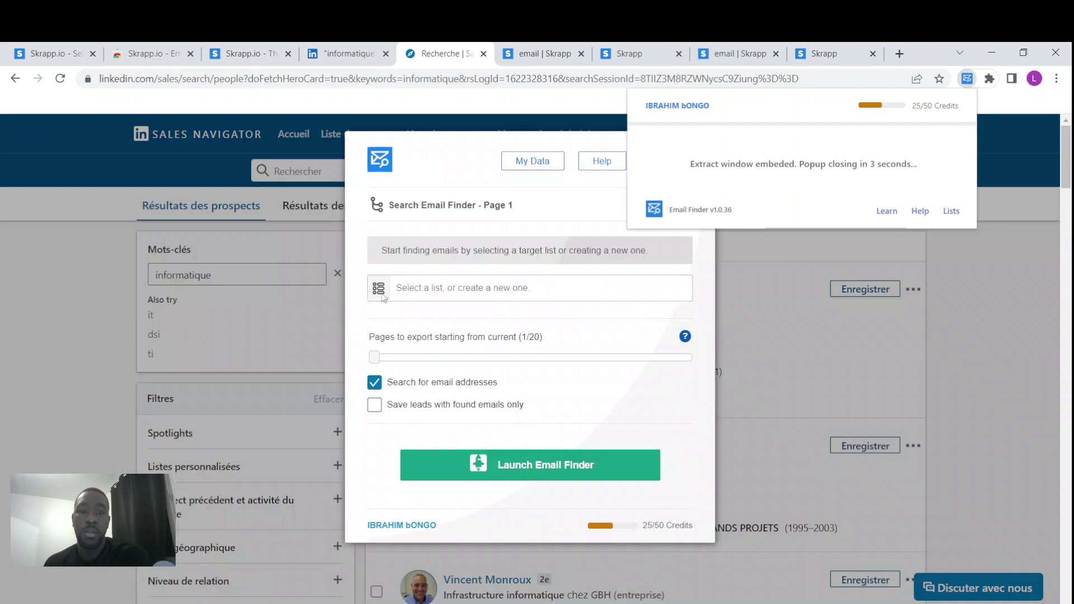
click(428, 295)
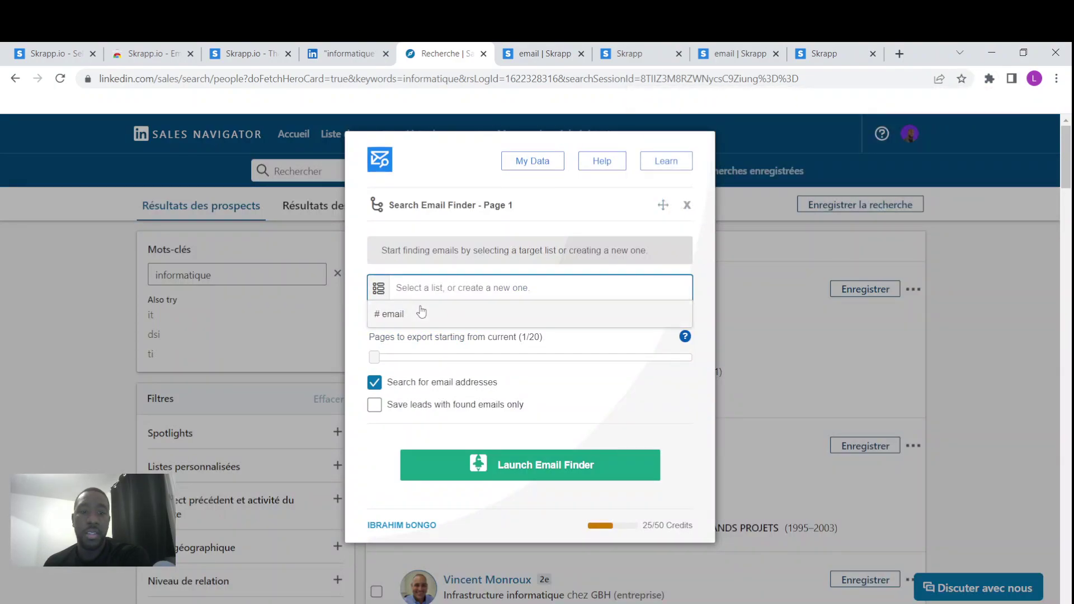
click(421, 313)
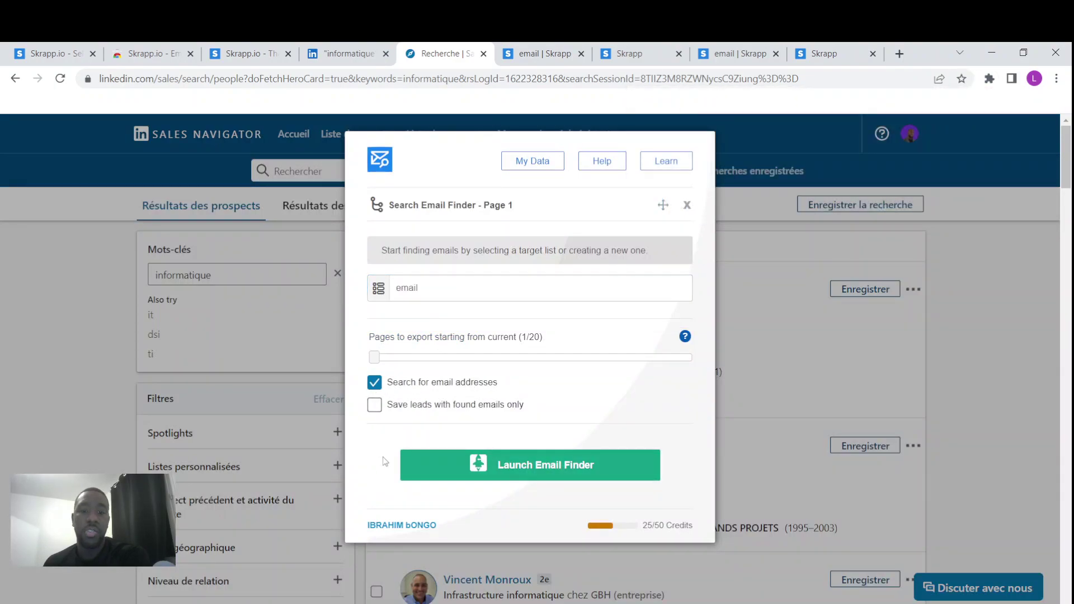
- Launch the email search on the Sales Navigator results page and view the saved leads in Skrapp's "email" list
click(490, 474)
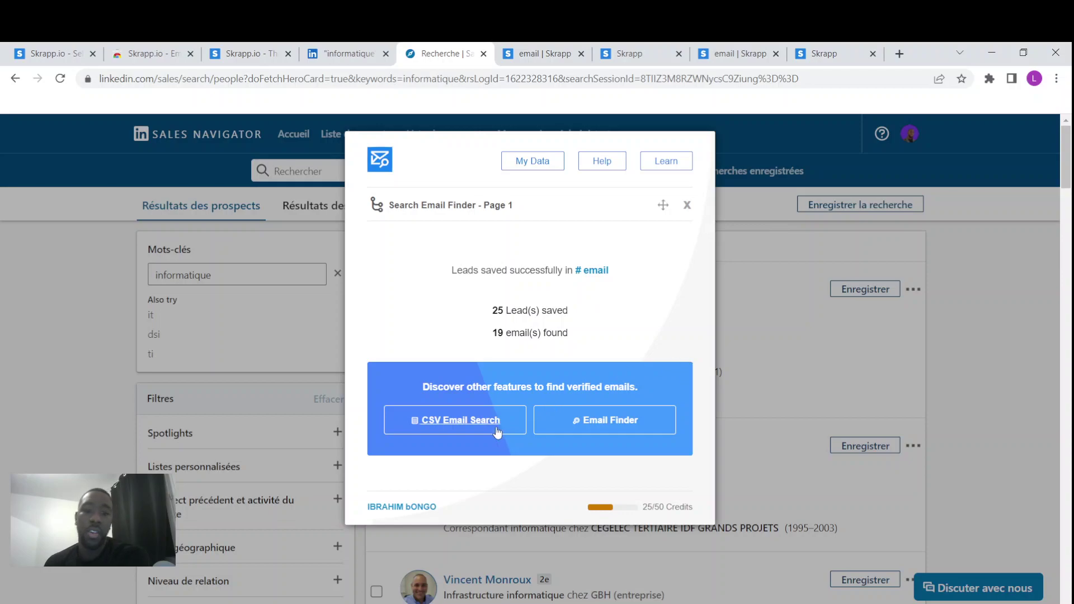
click(477, 427)
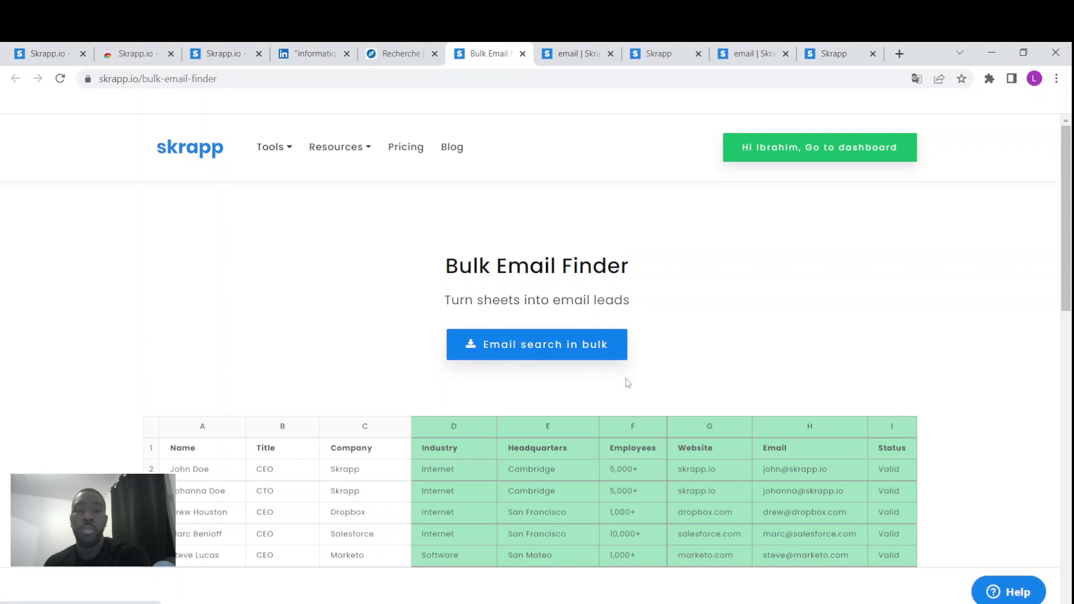
click(551, 353)
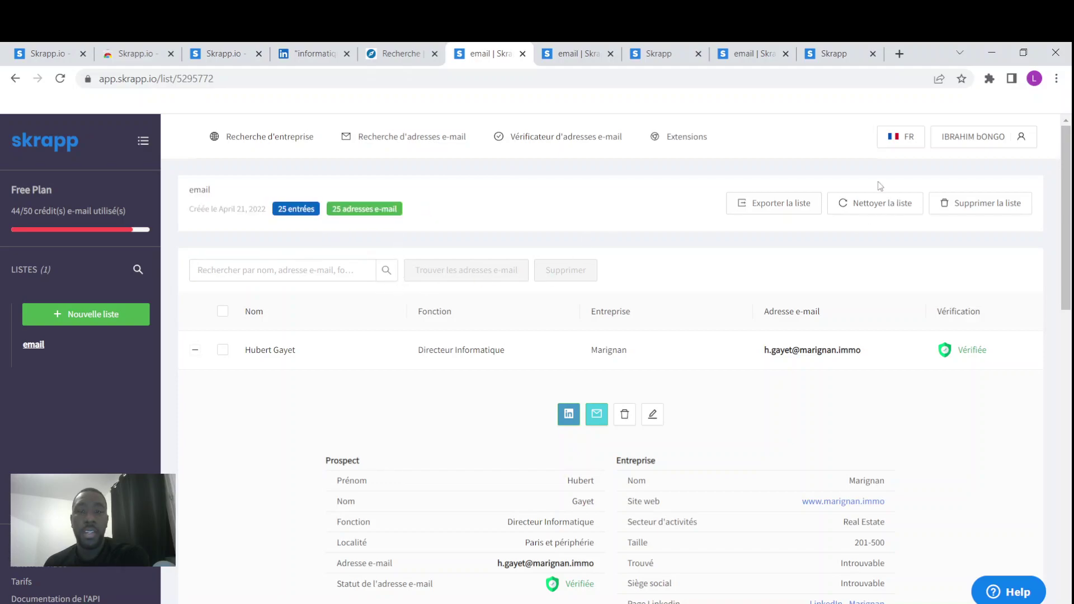
- Export the "email" list in Excel format and open the downloaded workbook maximized in Excel
click(806, 205)
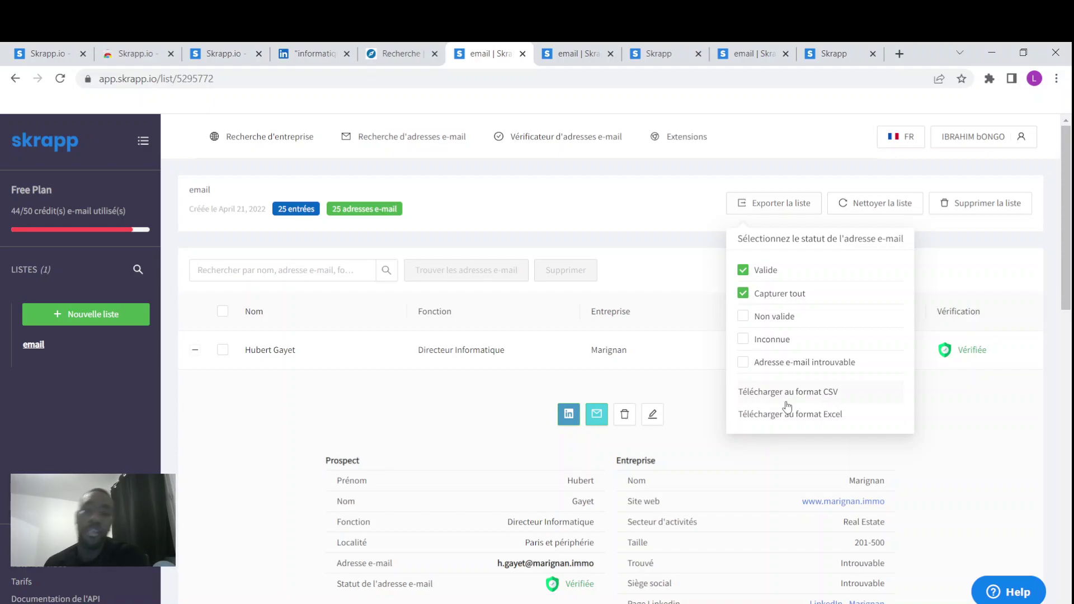
click(758, 424)
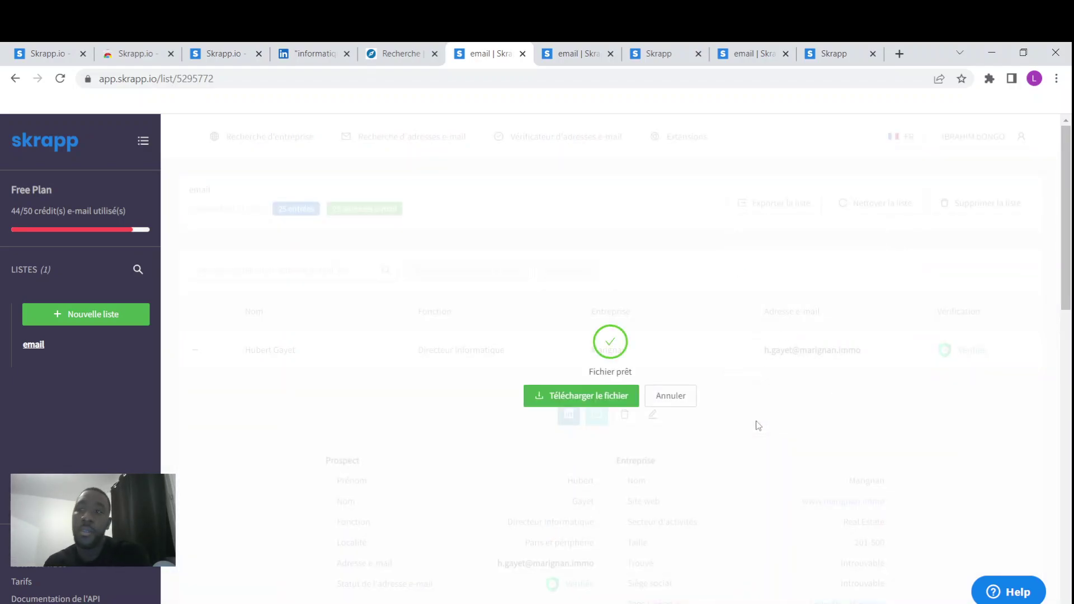
click(611, 398)
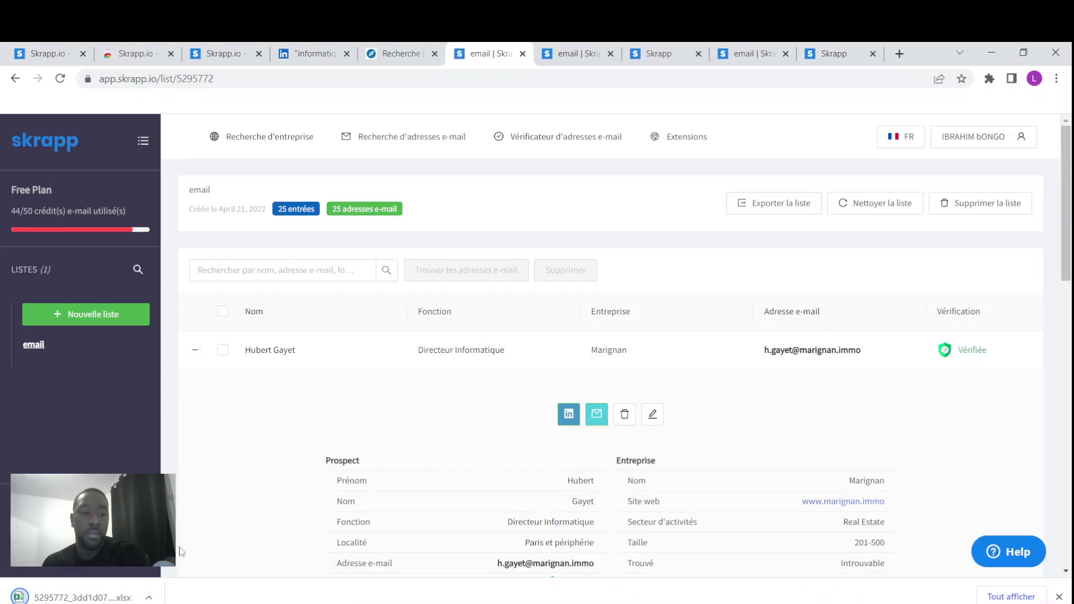
click(112, 594)
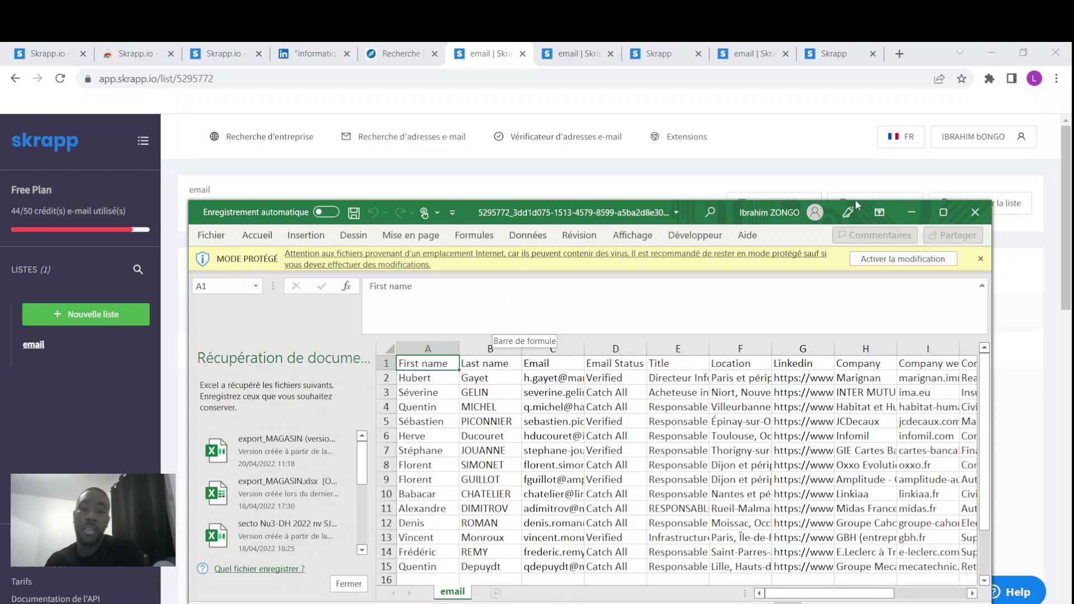
click(943, 212)
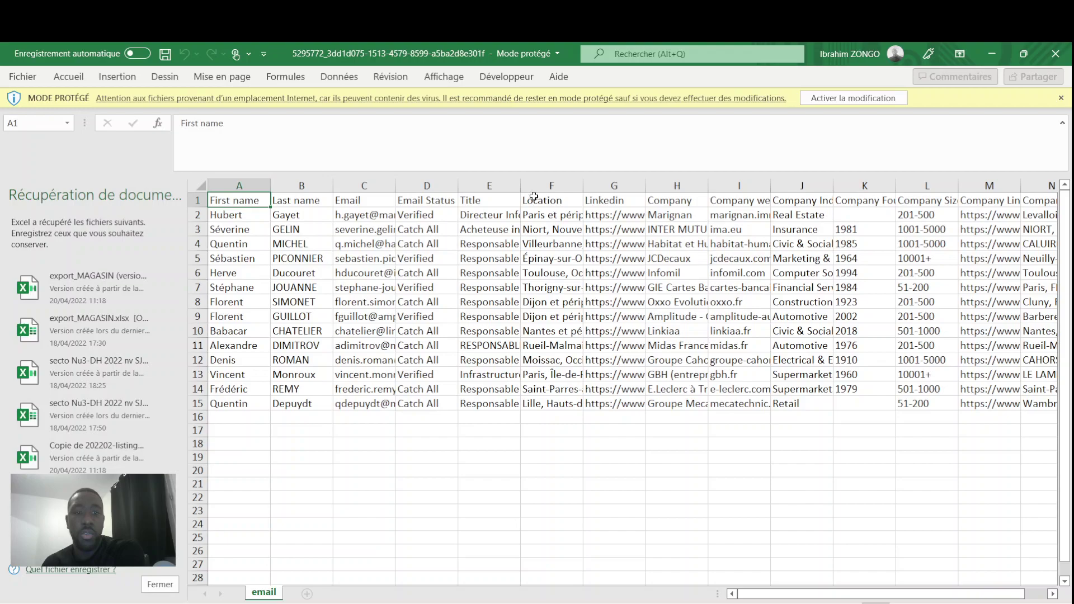
- Examine the exported lead's fields across row 4, such as title, location, LinkedIn link, company and industry
click(461, 241)
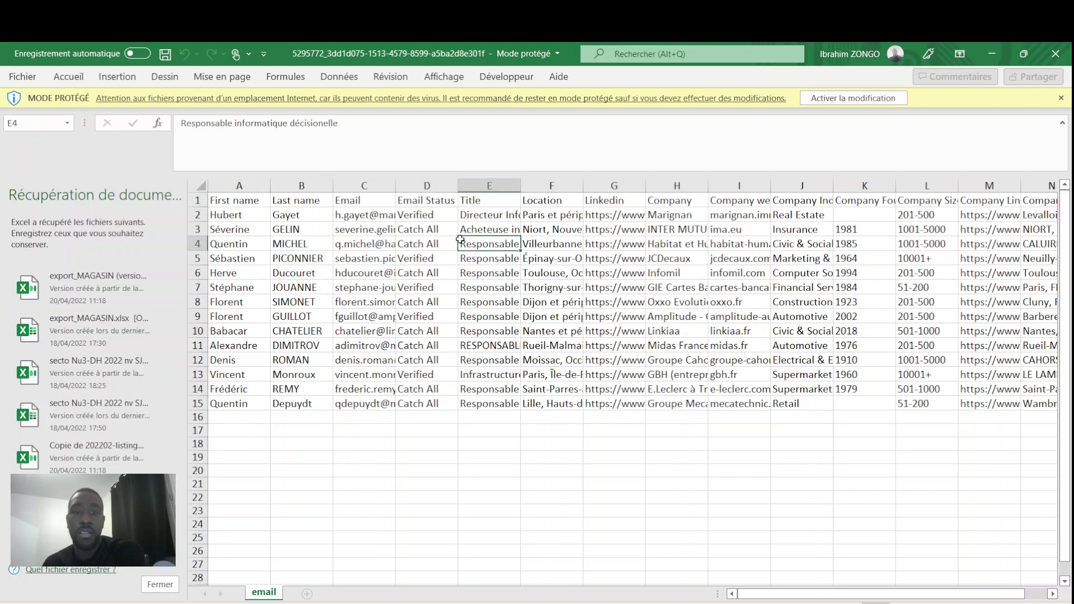
key(Right)
key(Right)
key(Right)
key(Right)
key(Right)
key(Right)
key(Right)
key(Left)
key(Left)
key(Left)
key(Left)
key(Left)
key(Left)
key(Left)
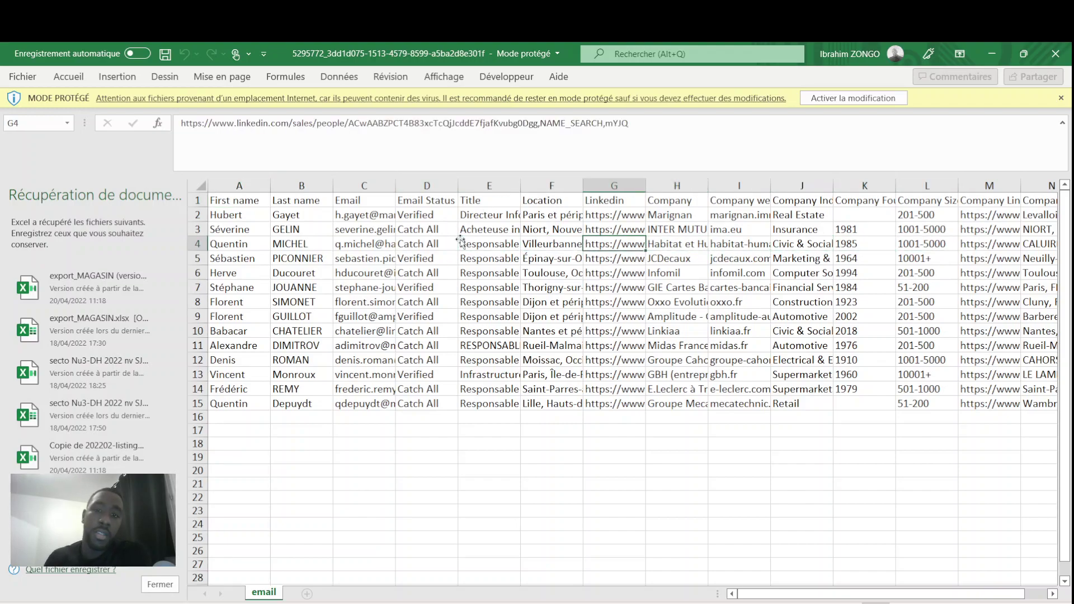
key(Right)
key(Right)
key(Right)
key(Right)
key(Right)
key(Left)
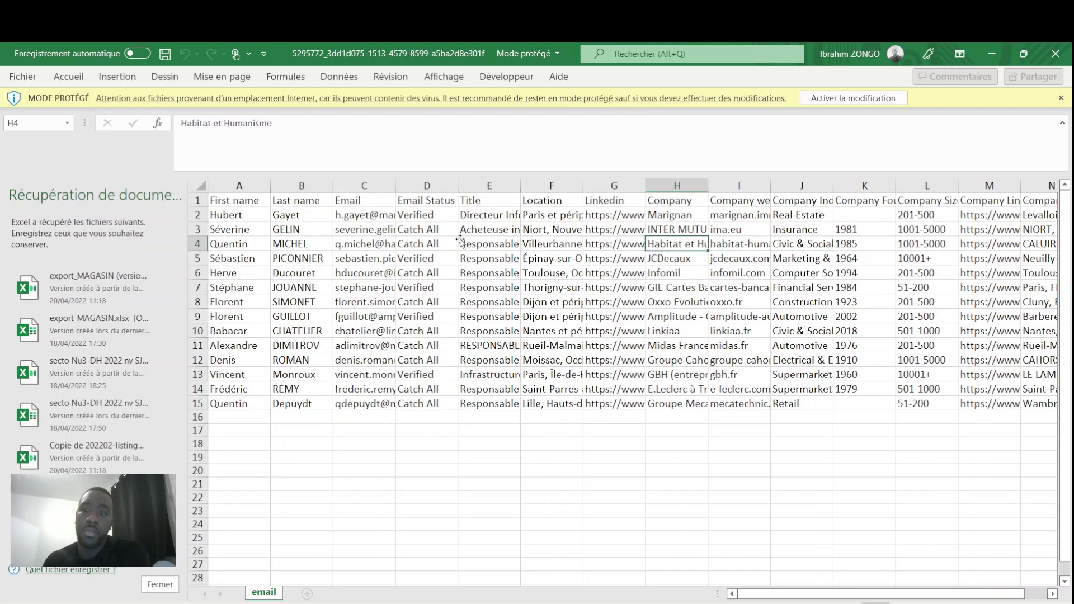
key(Right)
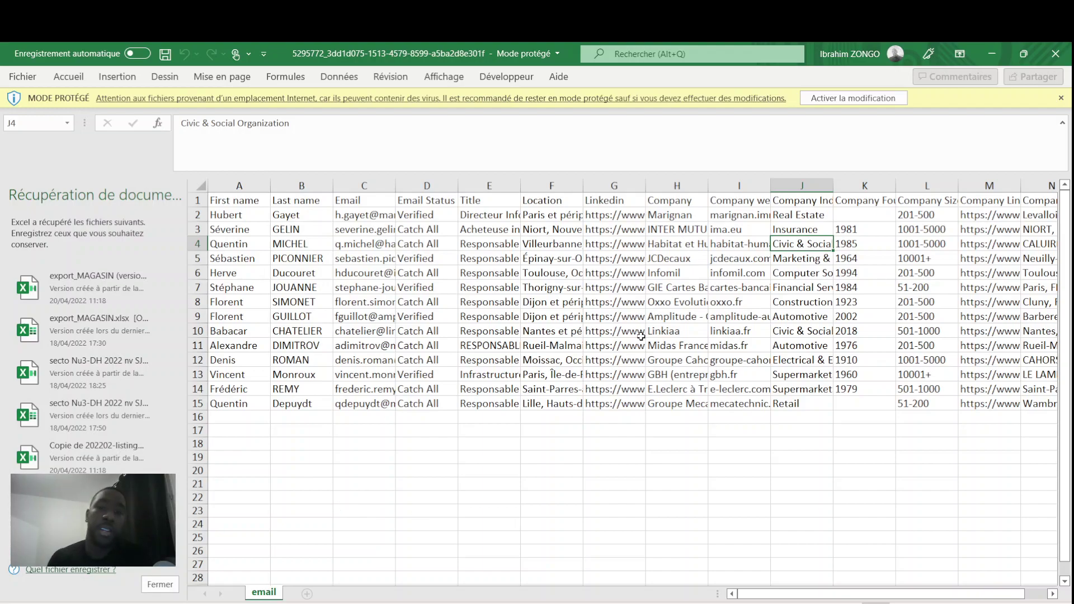
- Minimize the workbook, return to Skrapp in the browser and review its yearly pricing plans
click(995, 52)
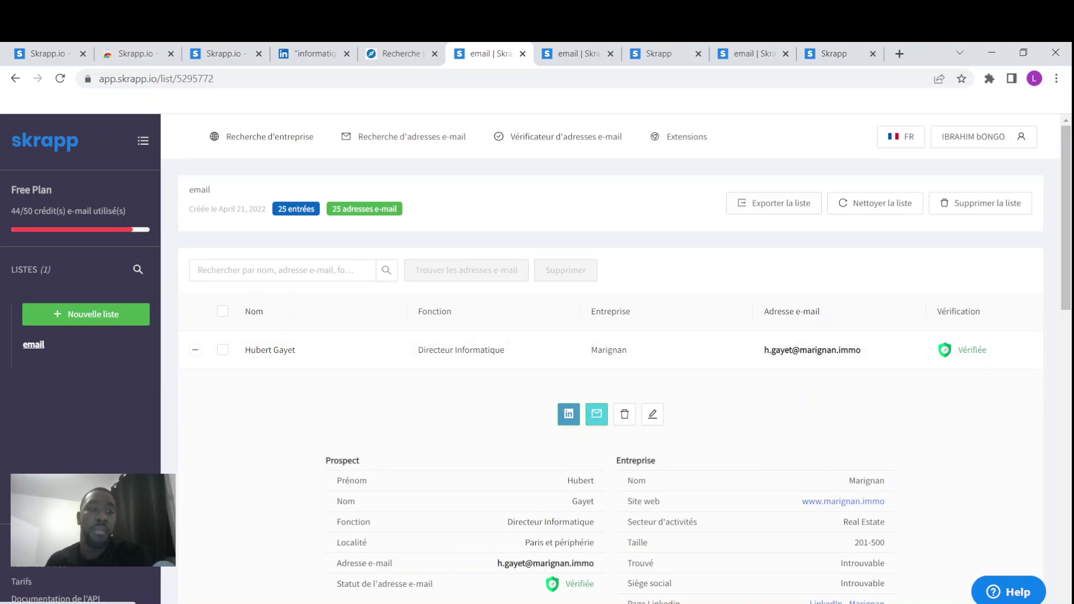
click(20, 587)
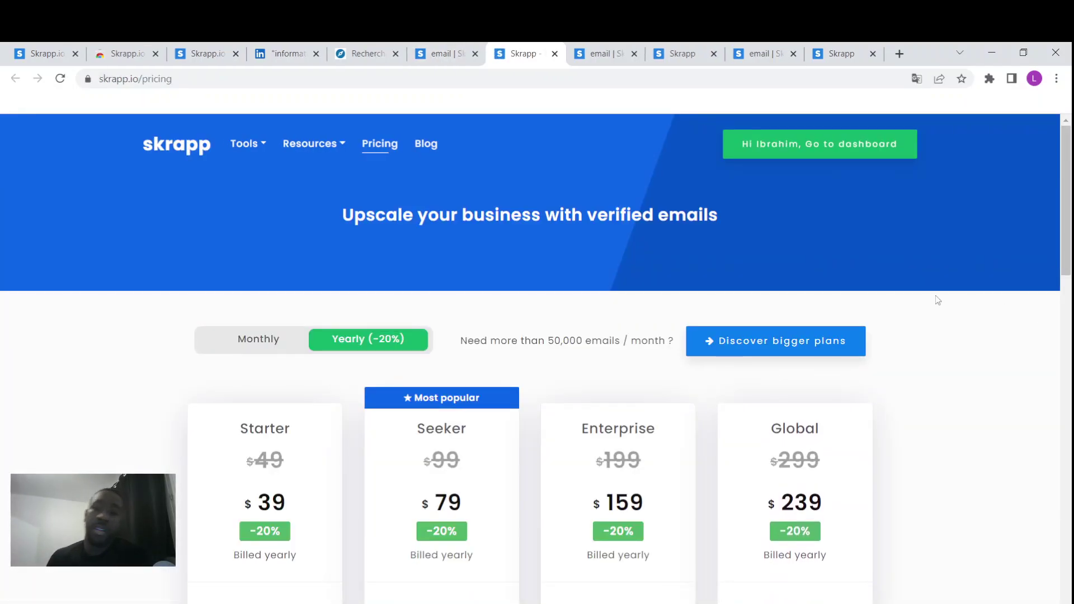
drag(1069, 188, 1067, 241)
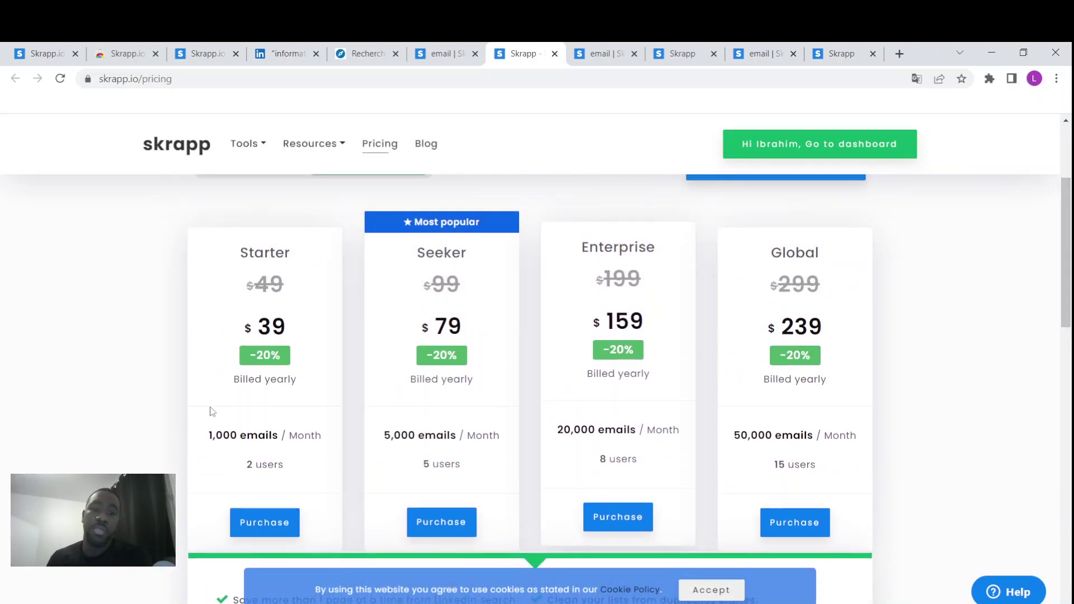